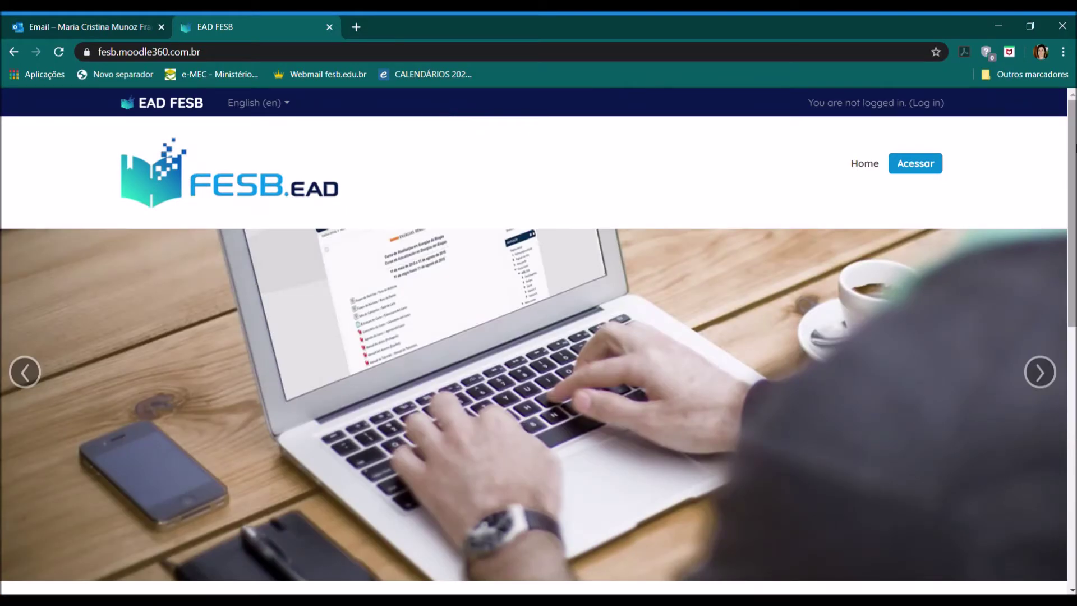
Open the FESB EAD sign-in page from Acessar
scroll(839, 192, "down", 6)
scroll(539, 355, "down", 4)
scroll(539, 355, "up", 3)
scroll(539, 356, "down", 2)
scroll(539, 355, "up", 6)
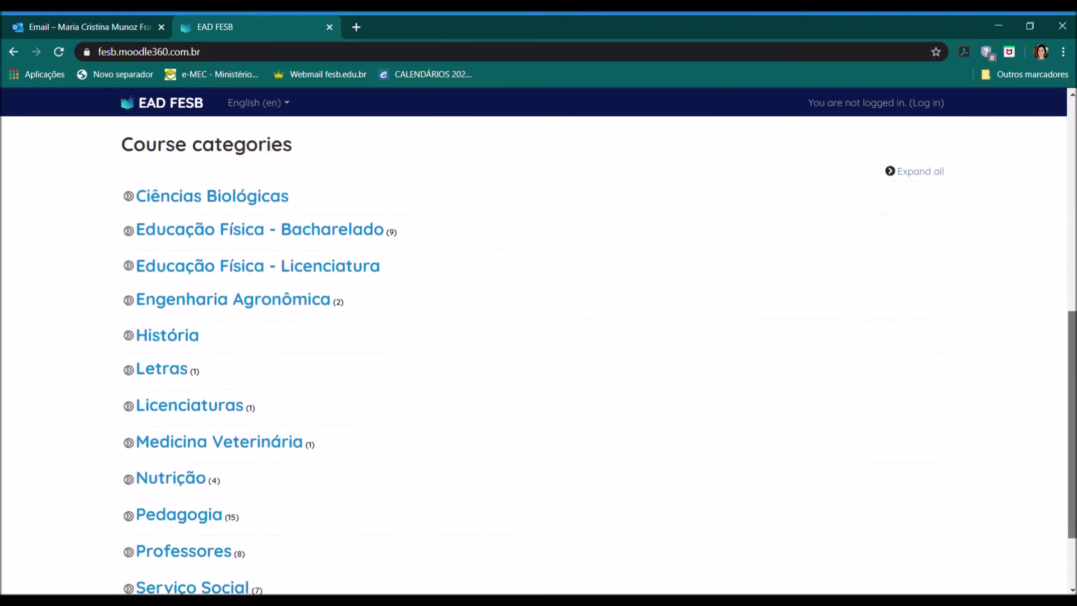
scroll(538, 356, "up", 2)
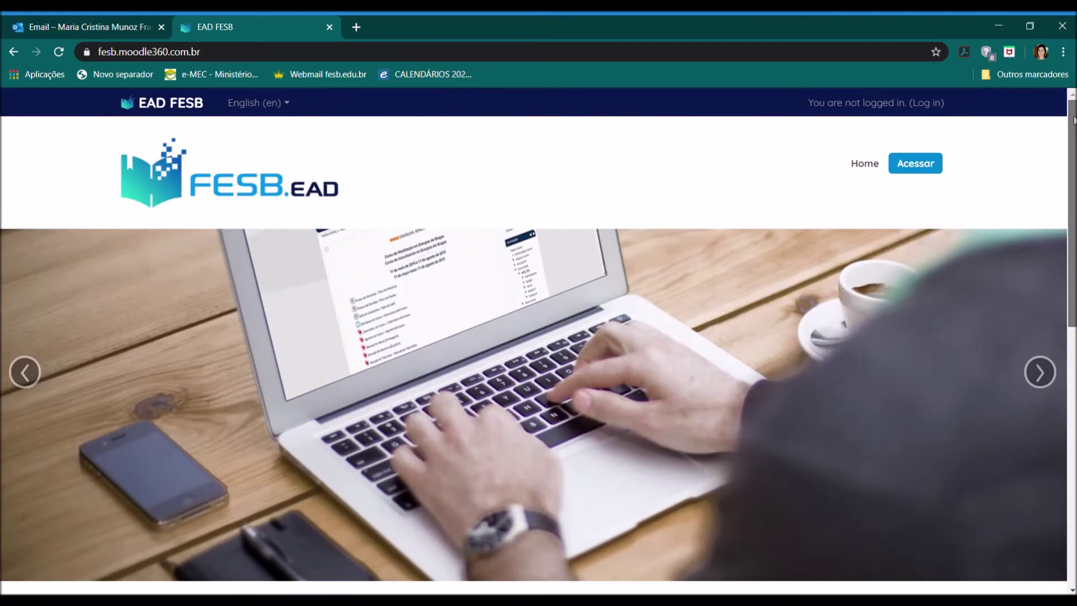
left_click(925, 168)
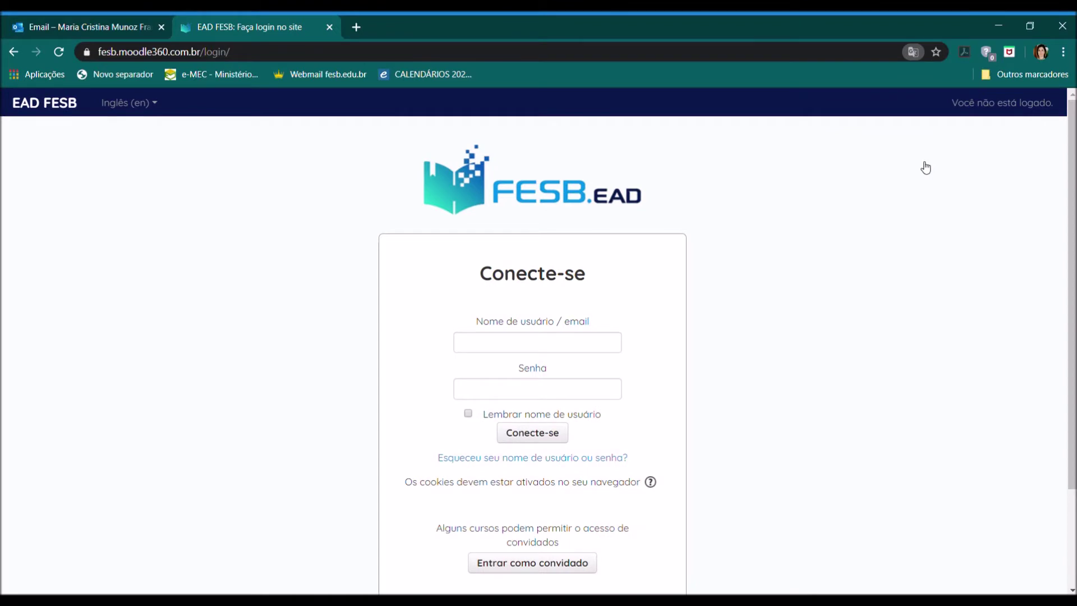
Enter the account username and password and submit the login
left_click(580, 341)
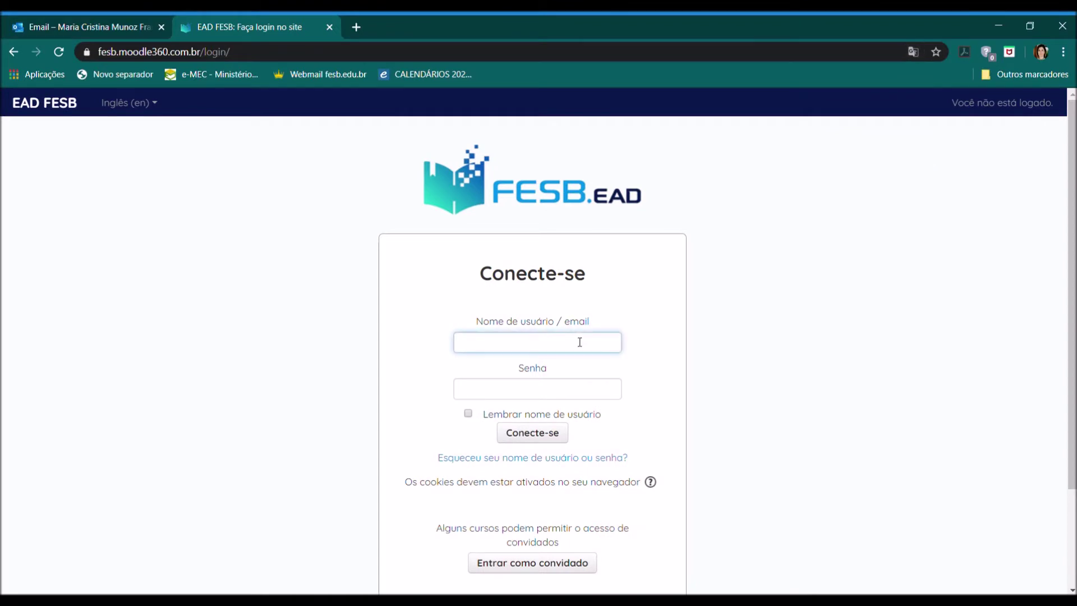
left_click(577, 388)
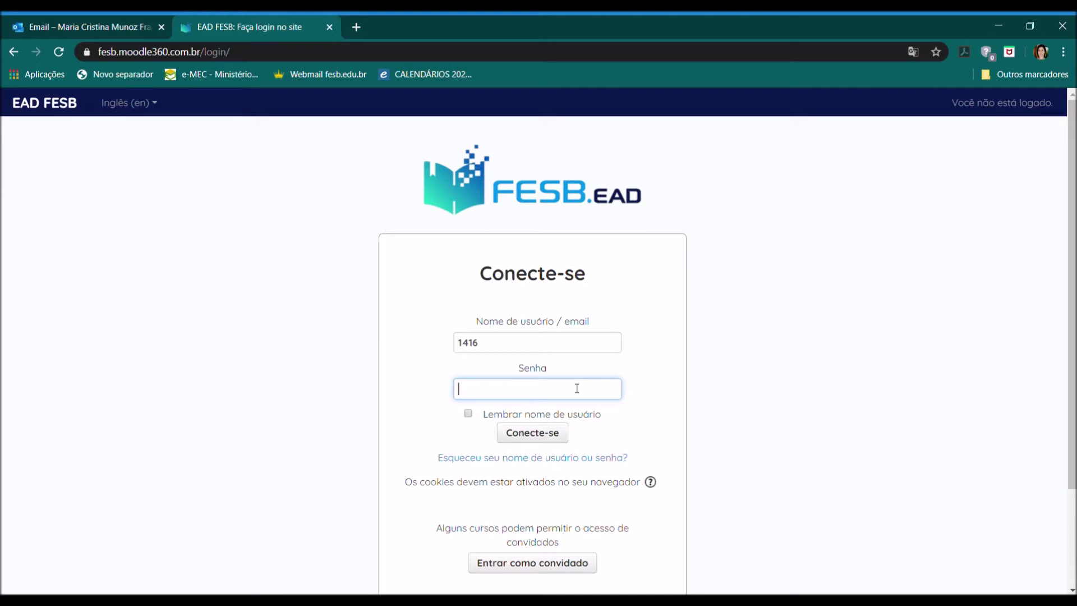
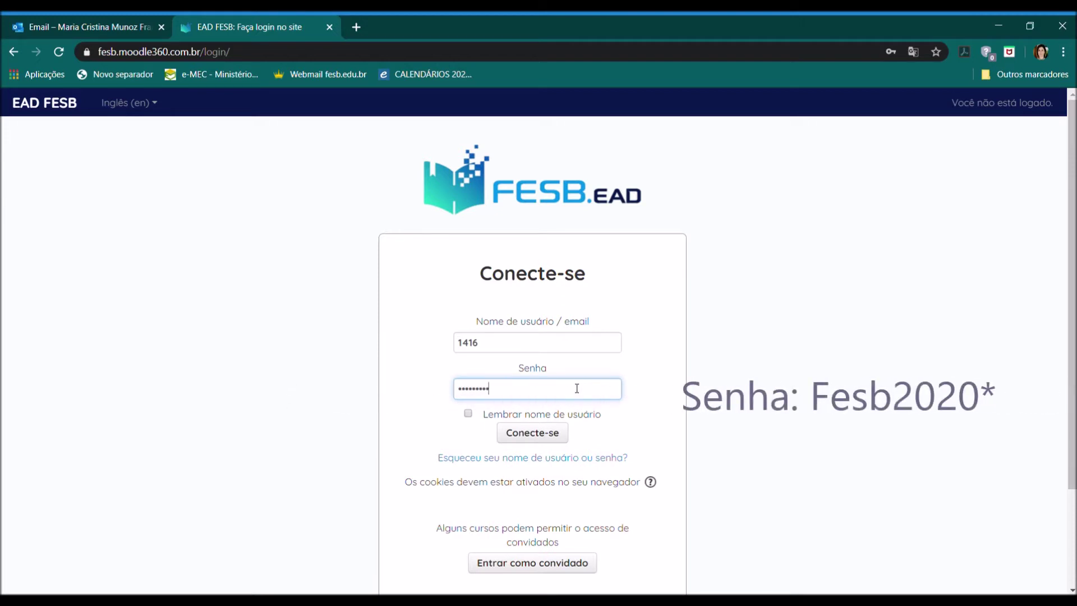
left_click(552, 432)
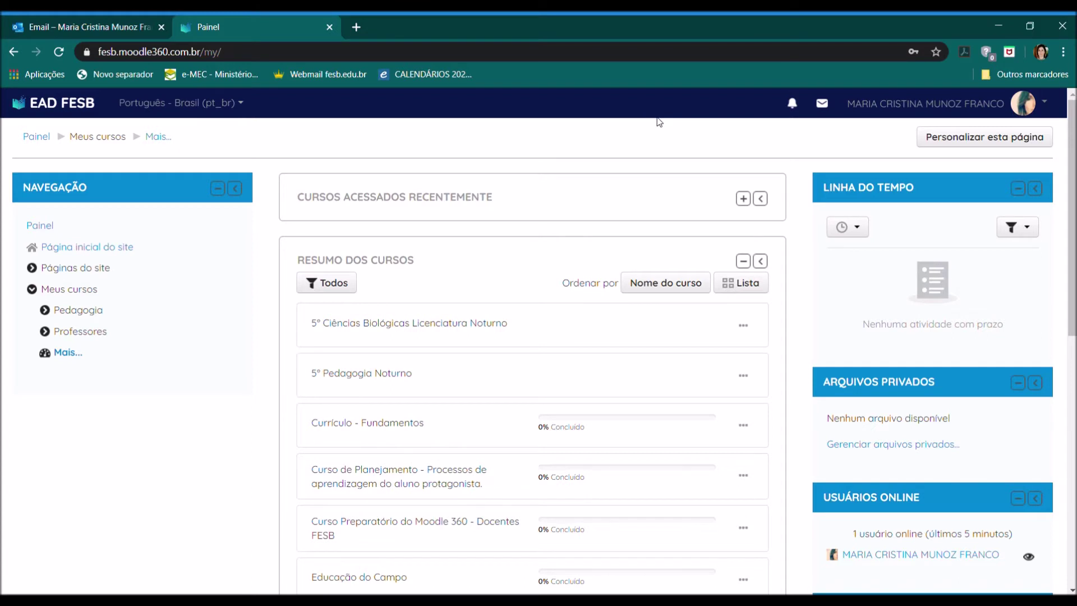
Try the Cartão and Resumo course overview layouts, then switch it to Lista
left_click(746, 286)
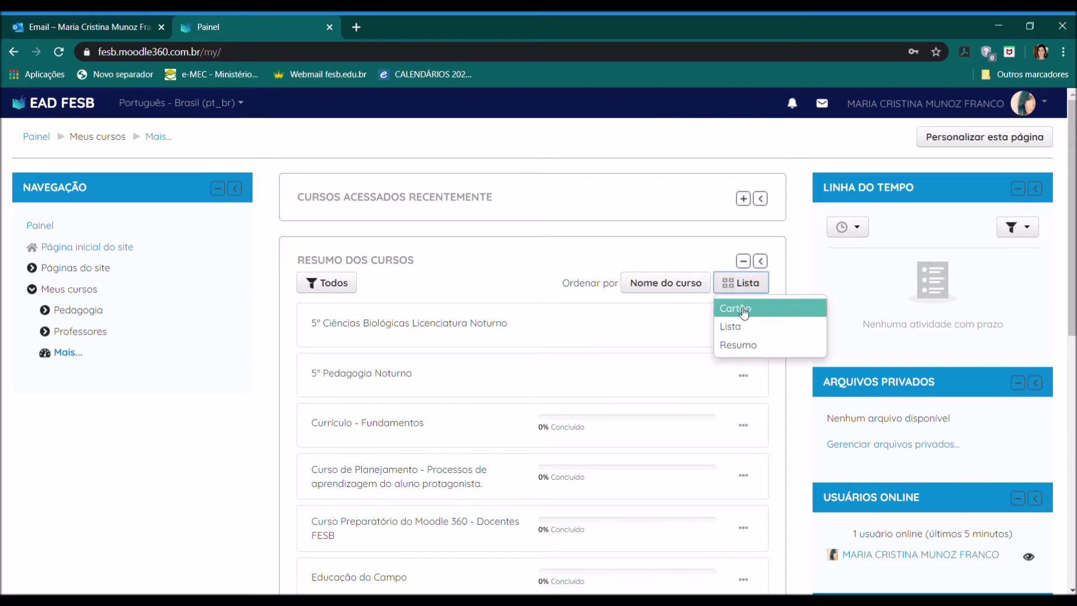
left_click(744, 310)
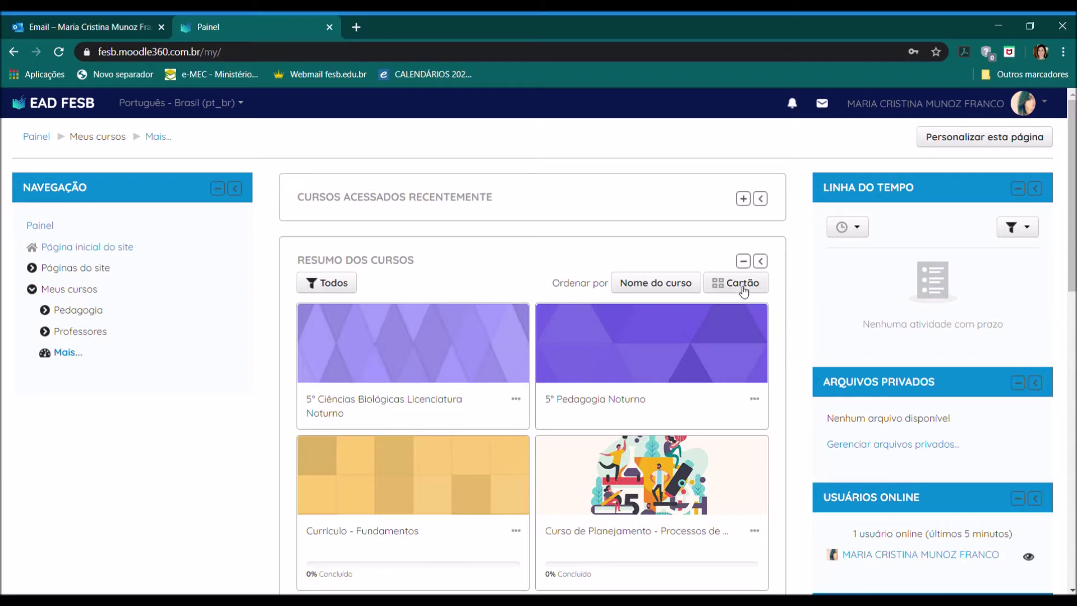
left_click(744, 284)
left_click(744, 352)
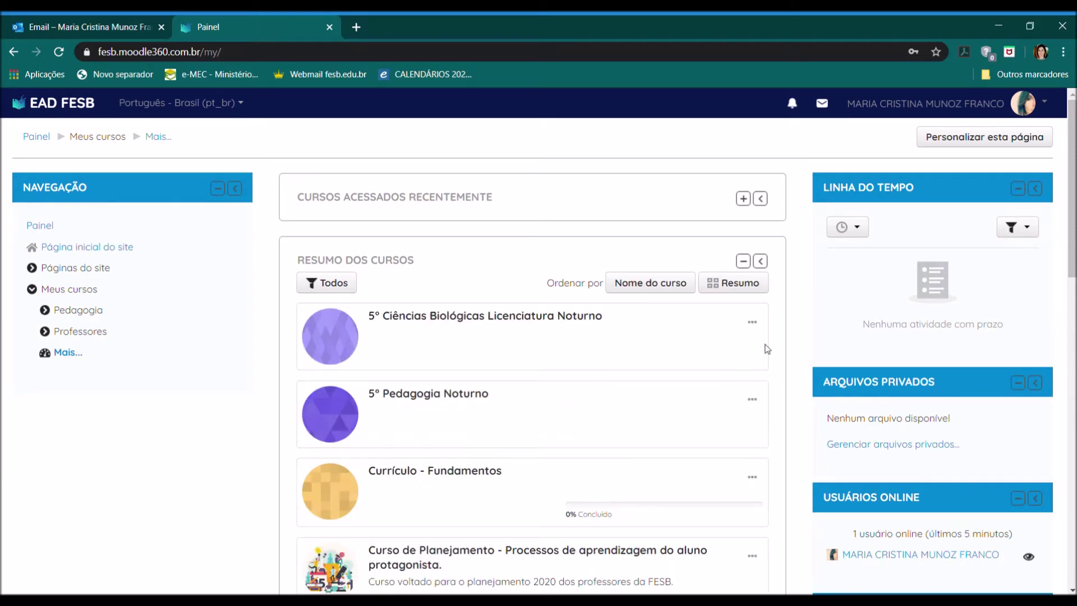
scroll(539, 348, "down", 2)
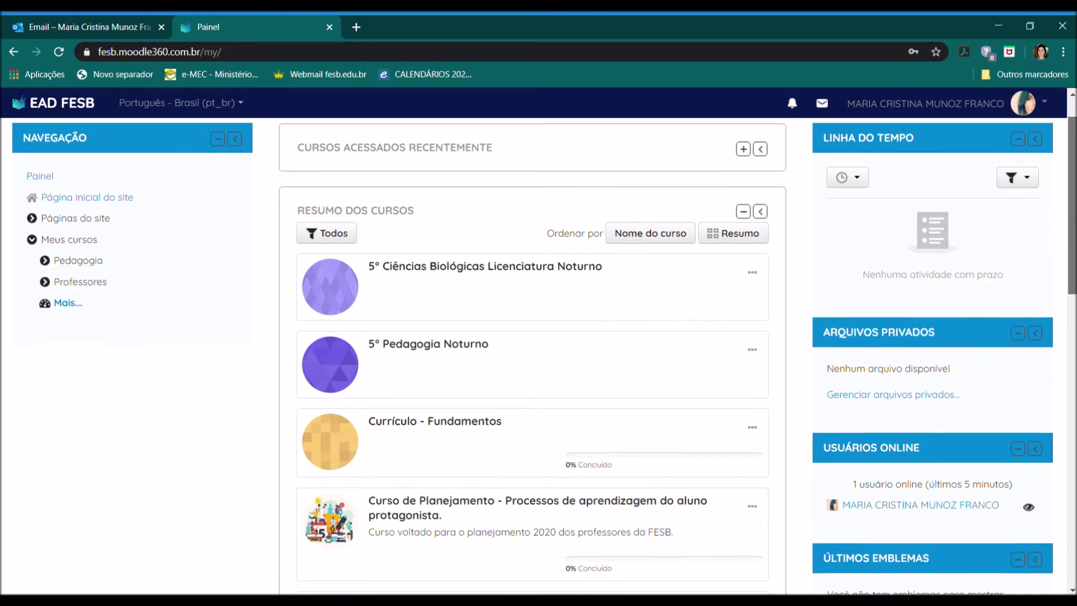
scroll(539, 348, "up", 2)
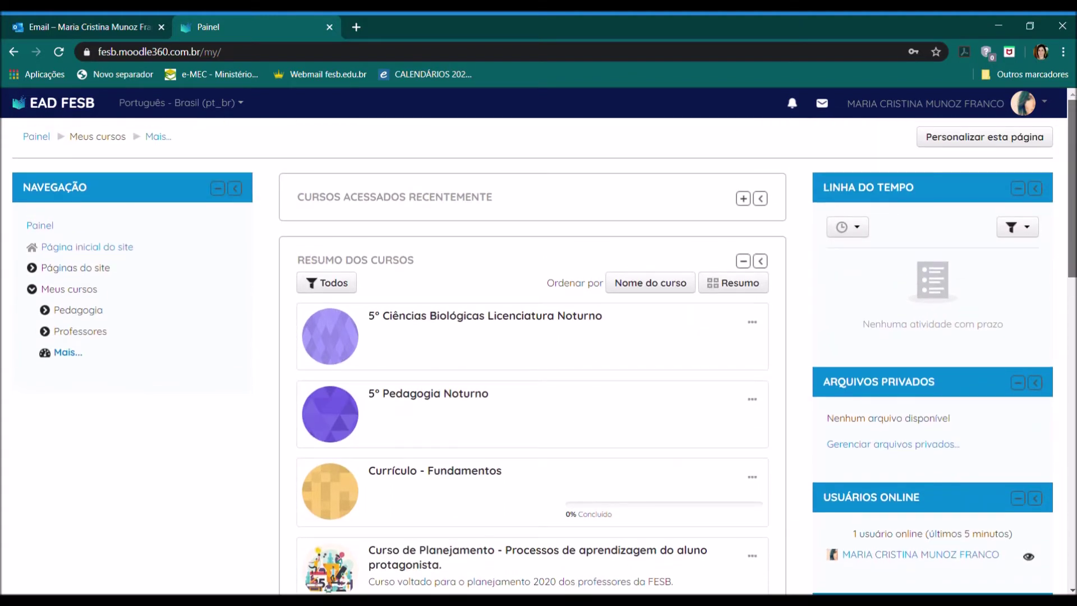
left_click(744, 292)
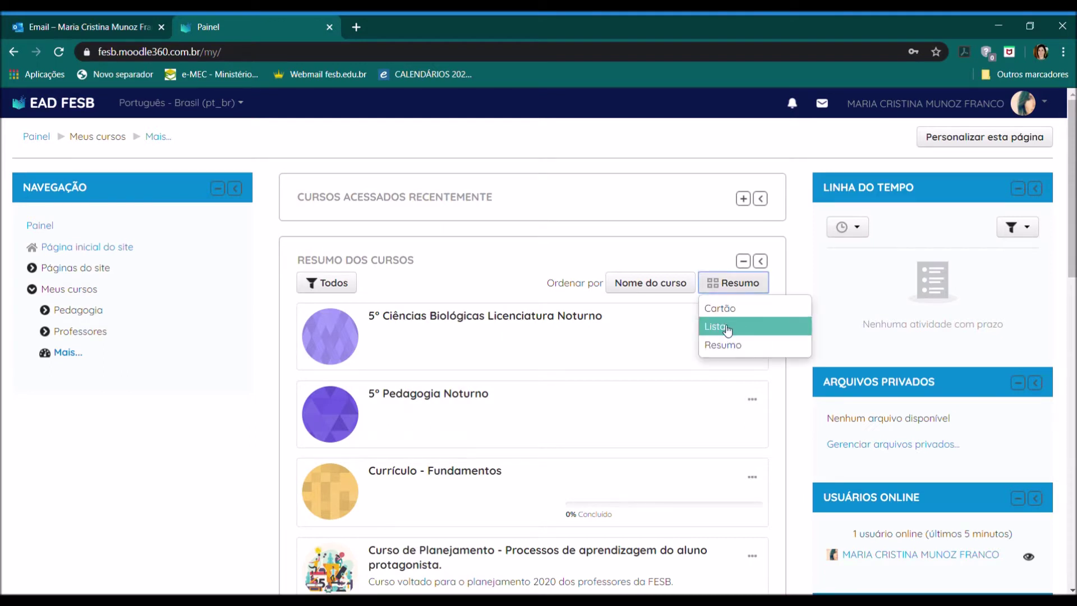
left_click(724, 328)
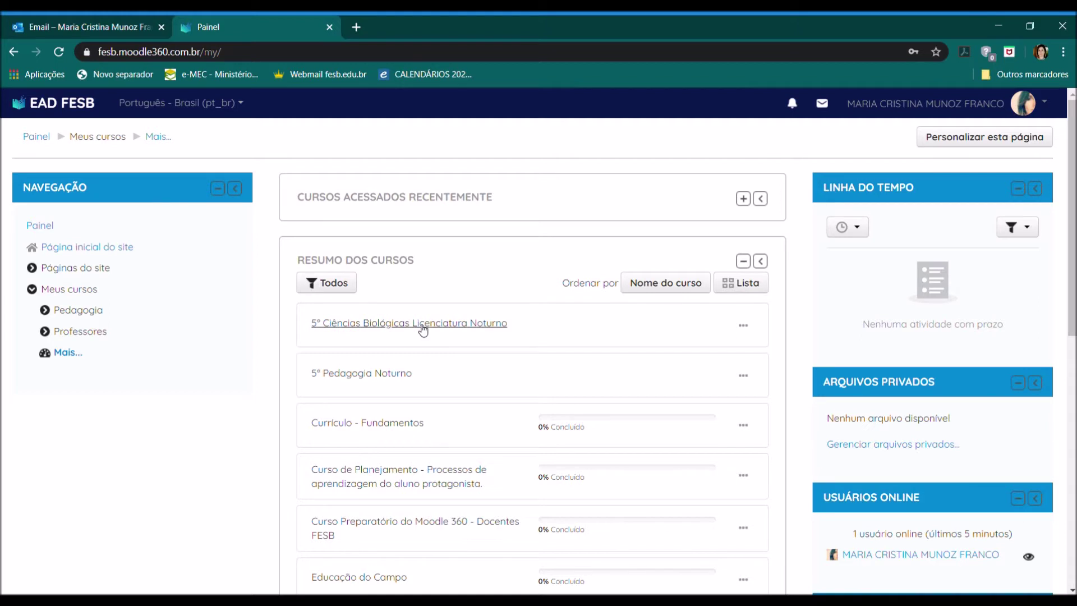
Open the 5º Ciências Biológicas Licenciatura Noturno (BIO6) course from the course list
left_click(423, 324)
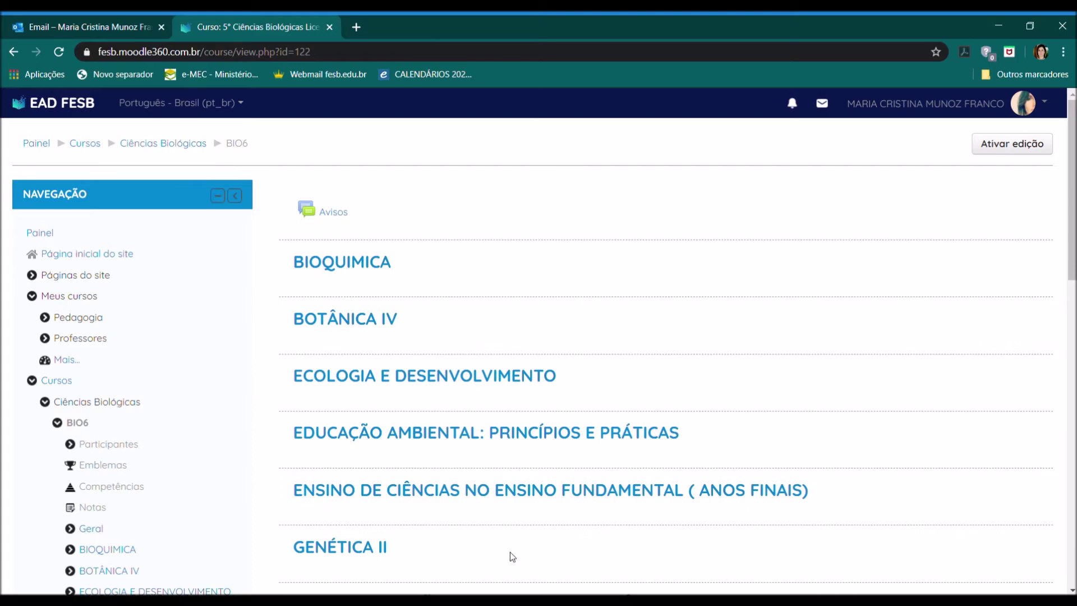
mouse_move(1069, 186)
left_mouse_down()
mouse_move(1062, 310)
mouse_move(1069, 185)
left_mouse_up()
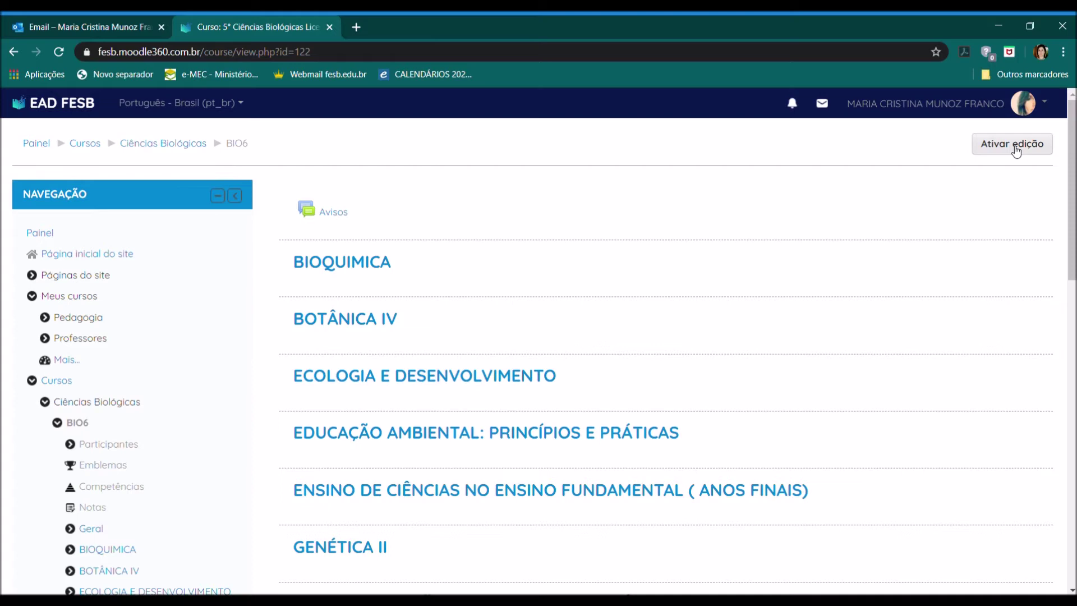
Switch on Ativar edição for BIO6 and scroll down to the ENSINO DE CIÊNCIAS section
left_click(1016, 150)
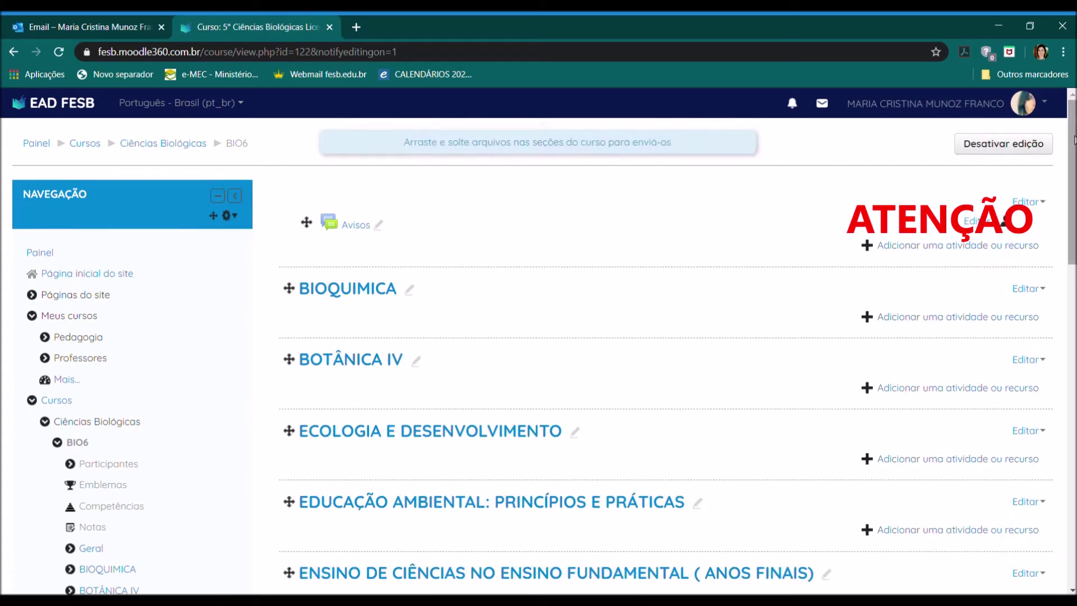
mouse_move(1074, 140)
left_mouse_down()
mouse_move(1074, 167)
mouse_move(1073, 147)
left_mouse_up()
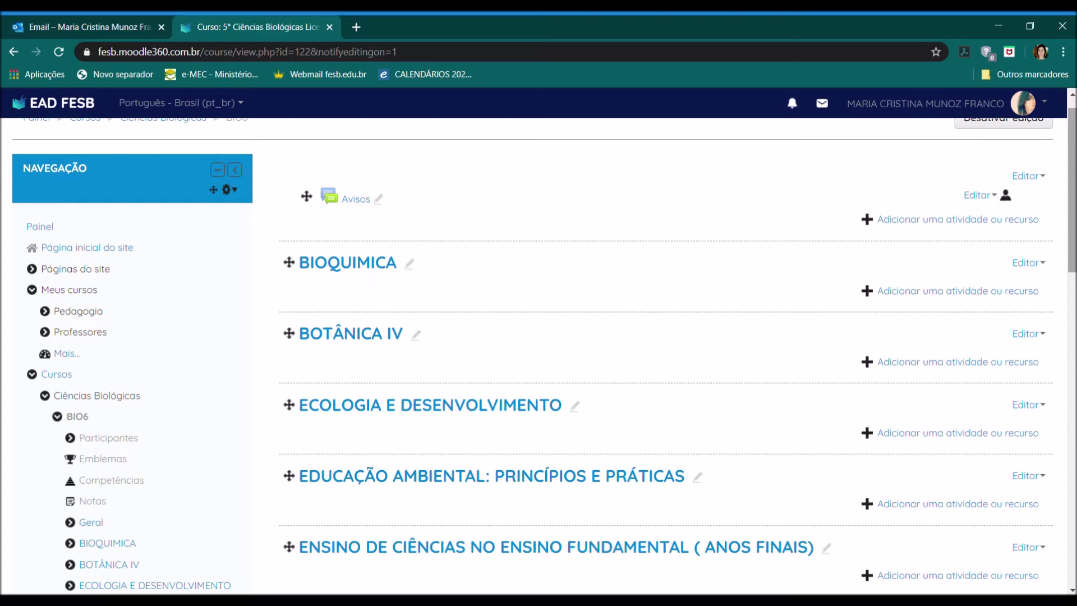
left_click_drag(1075, 143, 1074, 216)
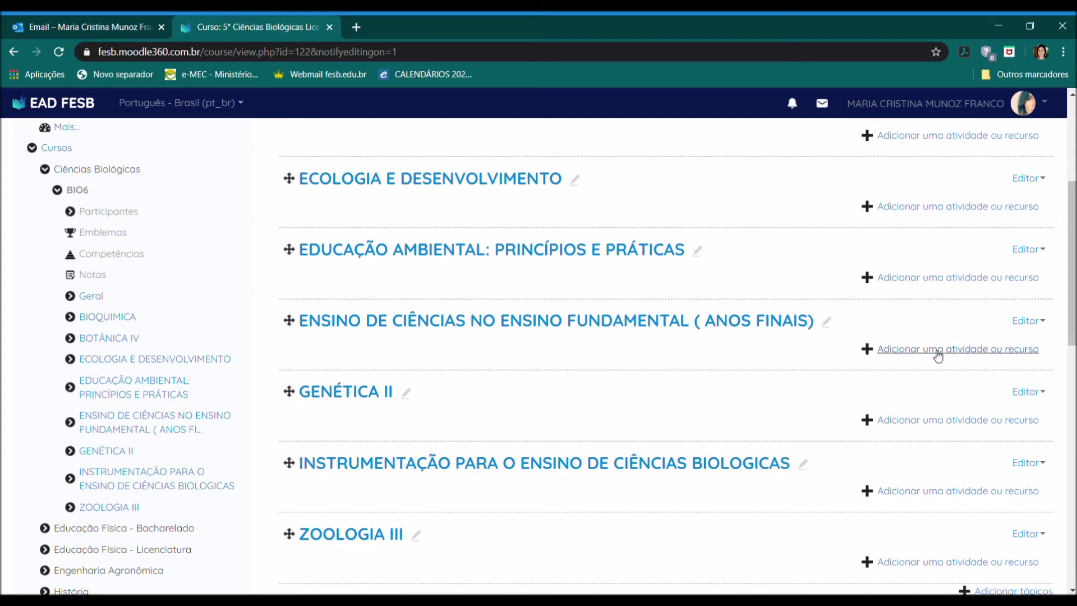
Add an Arquivo resource to the ENSINO DE CIÊNCIAS NO ENSINO FUNDAMENTAL (ANOS FINAIS) section
left_click(937, 352)
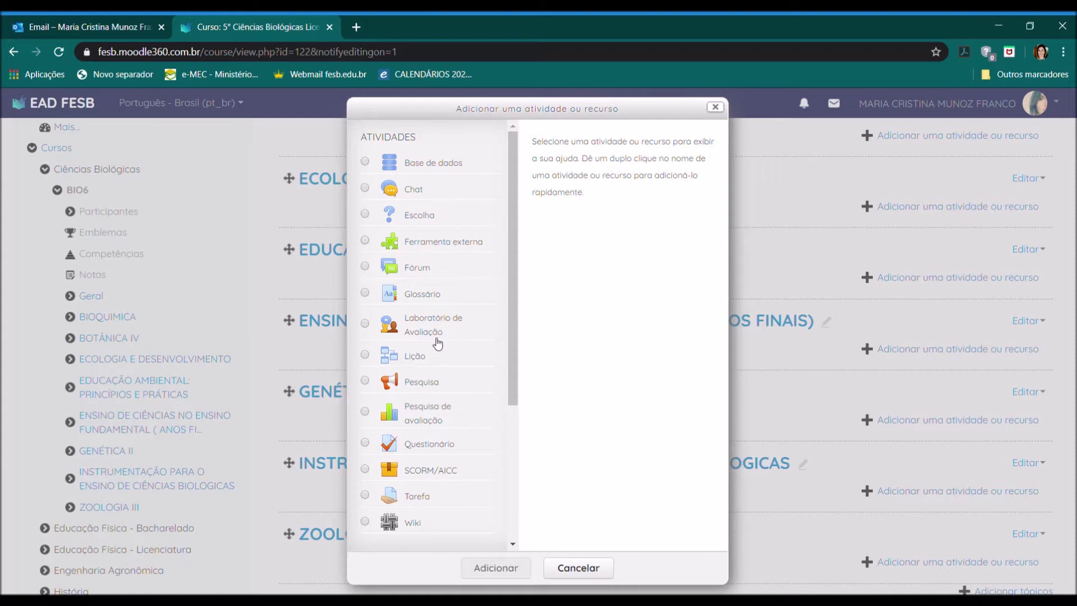
left_click_drag(512, 393, 512, 436)
left_click_drag(515, 408, 517, 499)
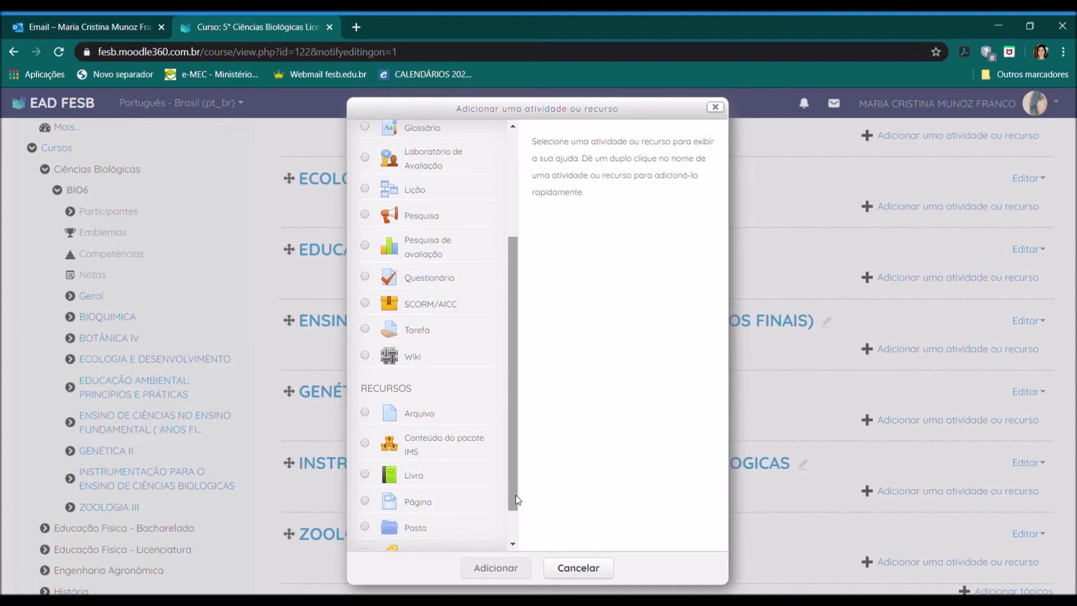
left_click(413, 414)
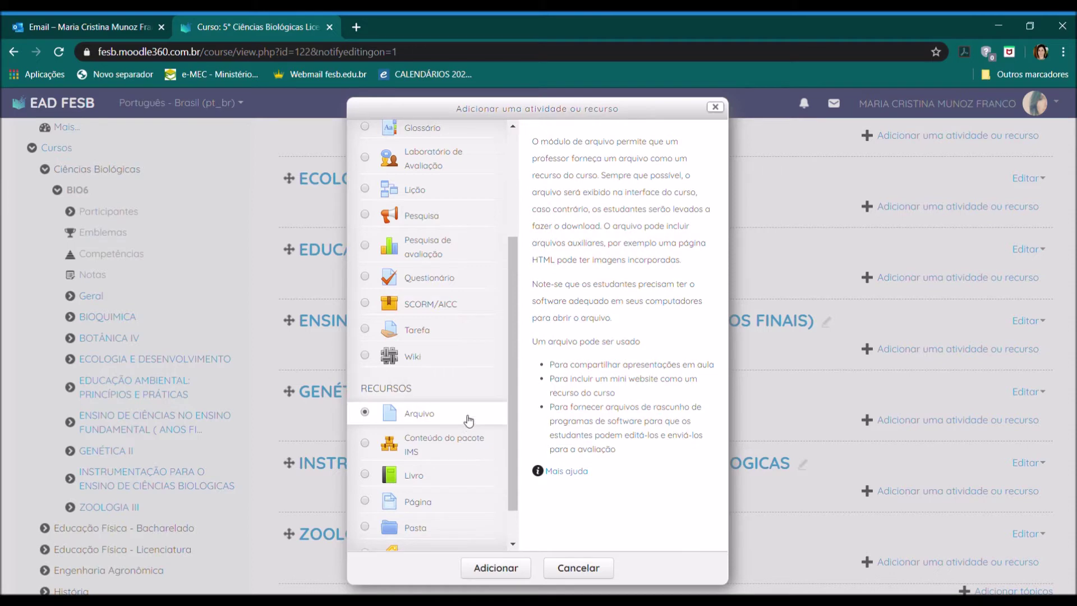
left_click(494, 569)
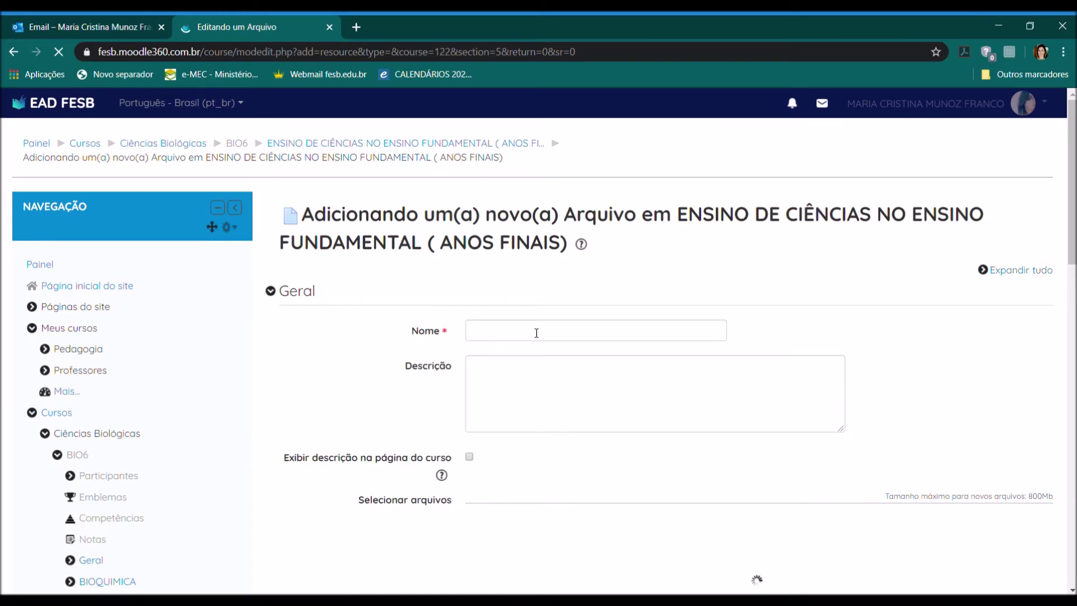
Name the resource 'Aula 1 - Alfabetização científica', correcting the typo in the last word
left_click(536, 334)
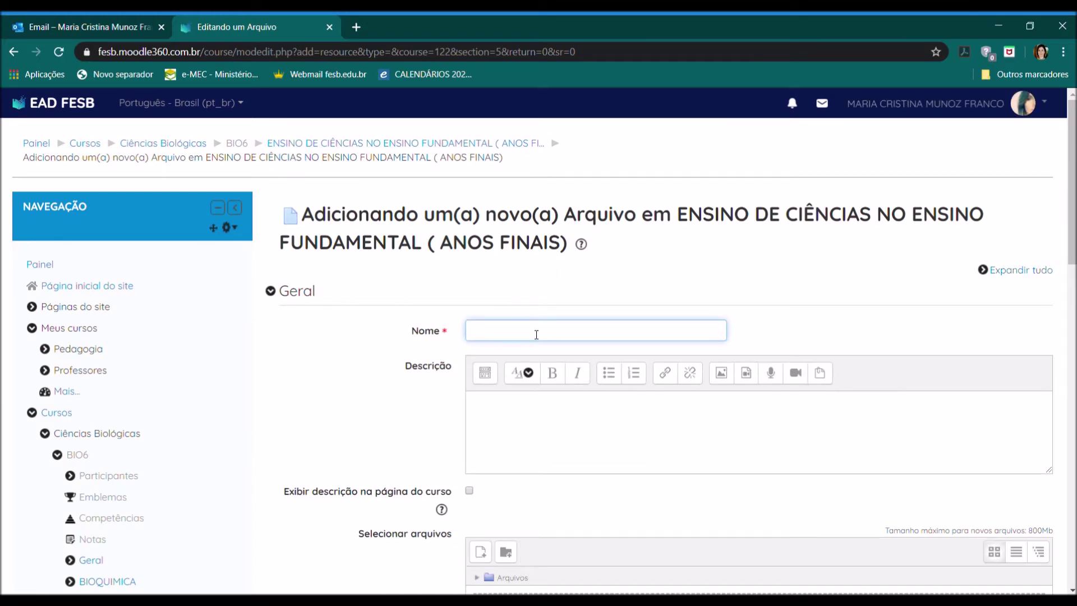
type("Aula 1 - Alfabetizacão cinetífica")
left_click(593, 331)
key("BackSpace")
key("BackSpace")
key("BackSpace")
type("ent")
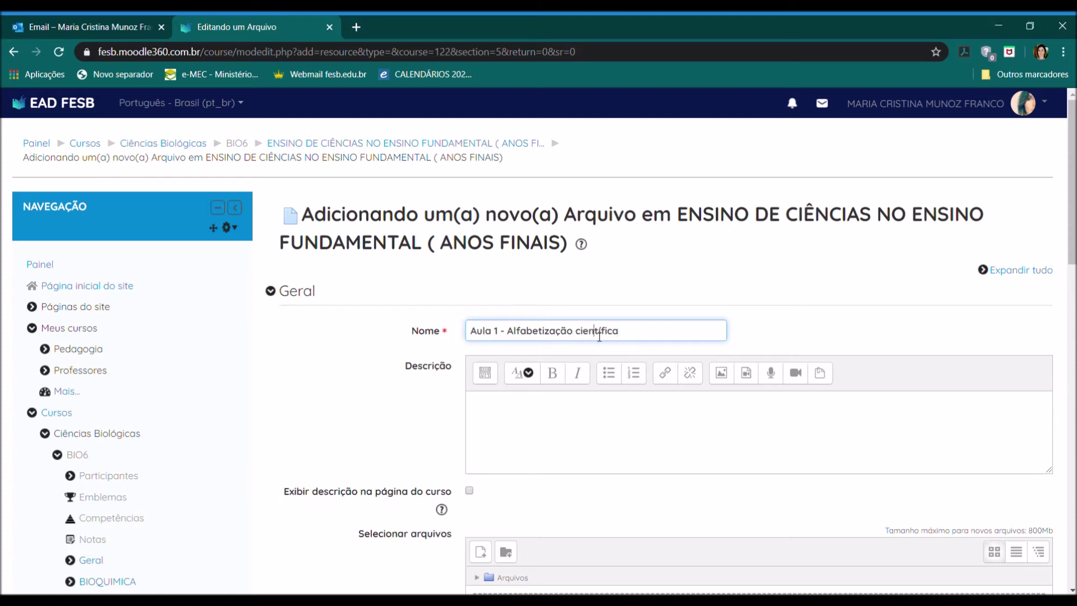
Enter the description 'Leia atentamente o artigo e registre os seus destaques.'
left_click(589, 414)
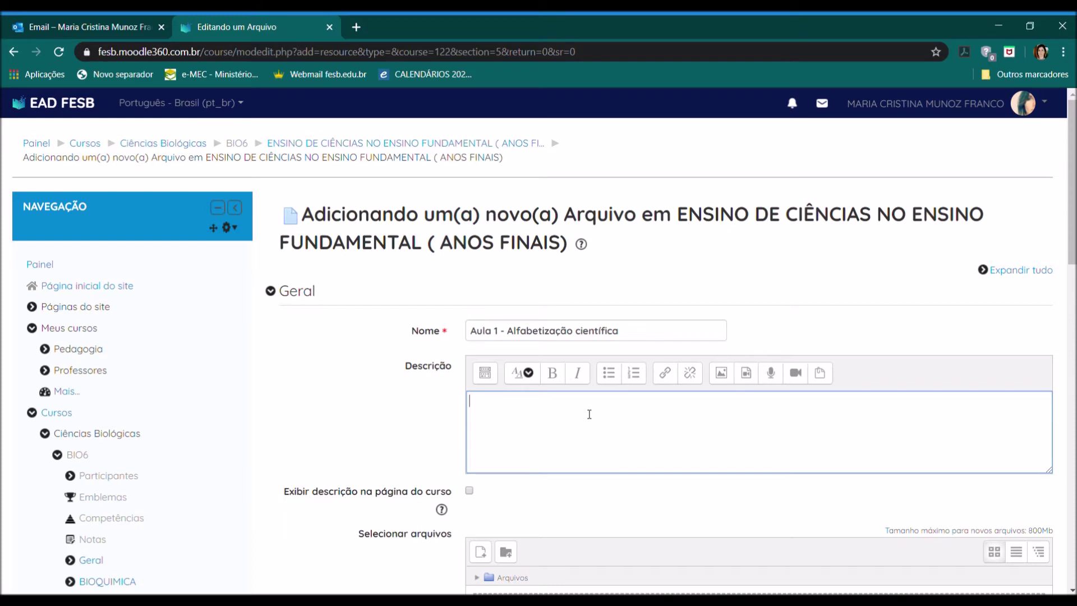
type("Leia atentamente o artigo e ")
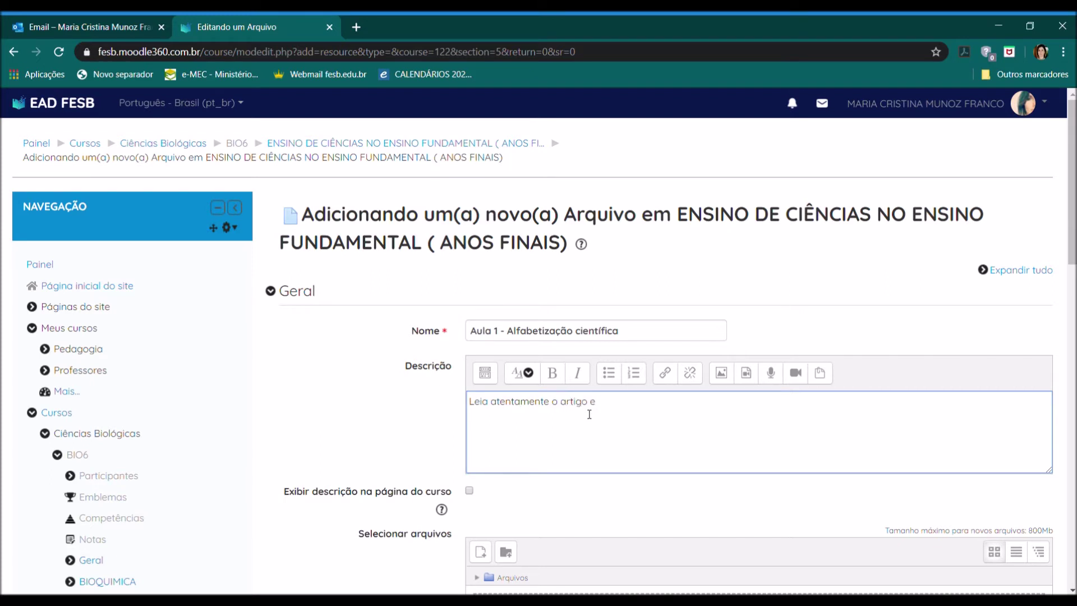
type("registre os seus destaques.")
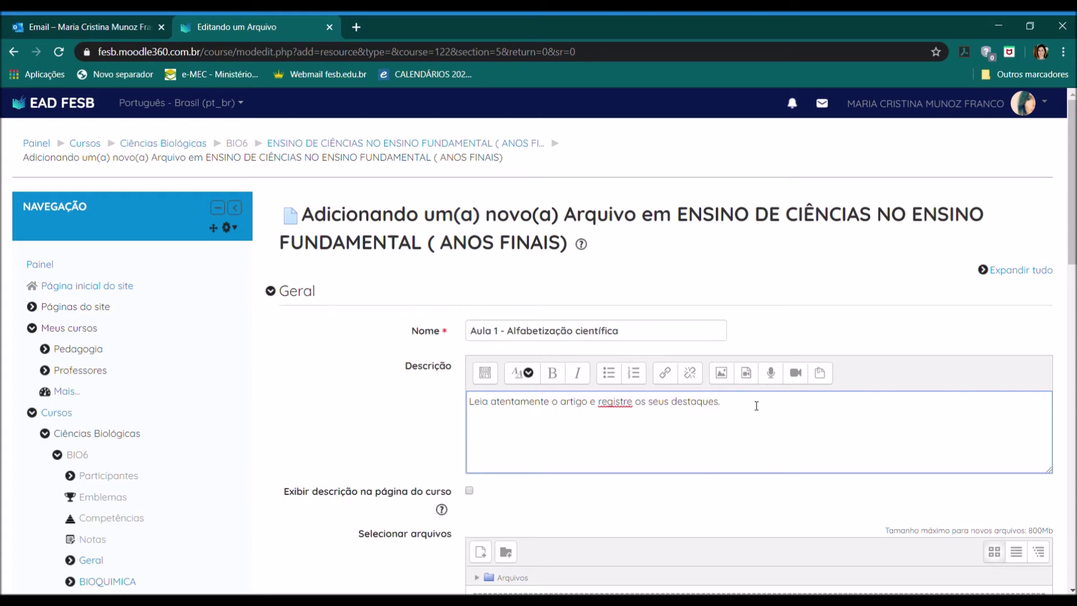
Upload the alfabetização científica article PDF through the file picker's Enviar um arquivo option
scroll(1071, 265, "down", 3)
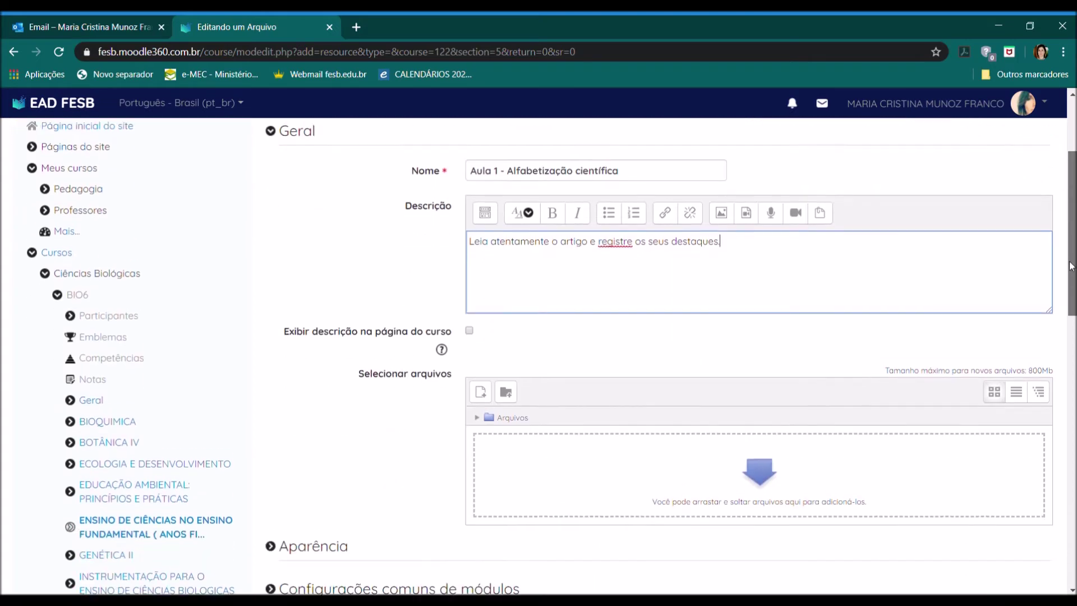
scroll(1071, 265, "down", 2)
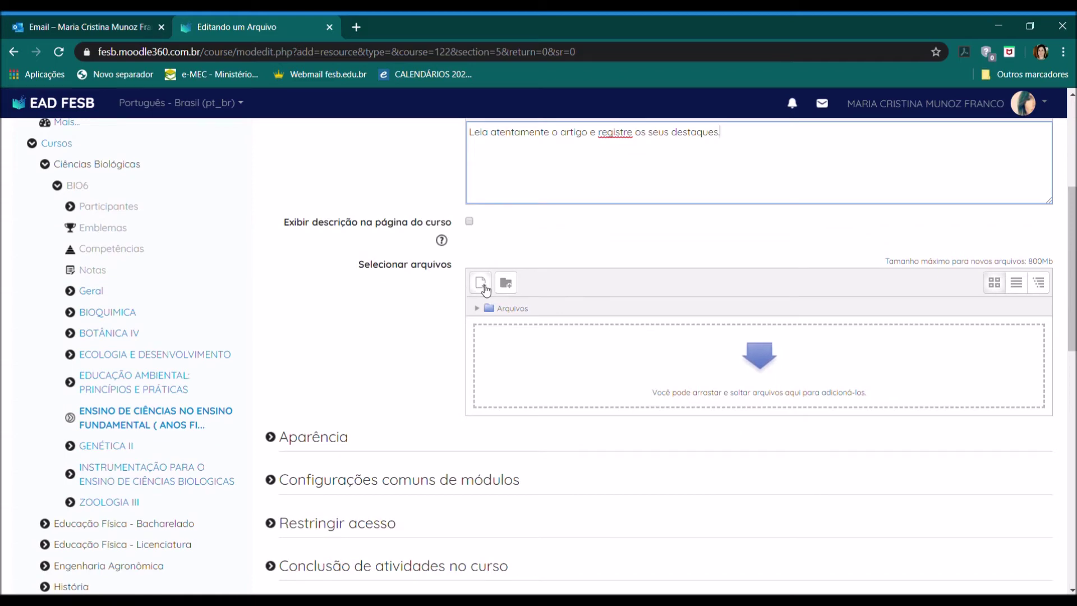
left_click(484, 287)
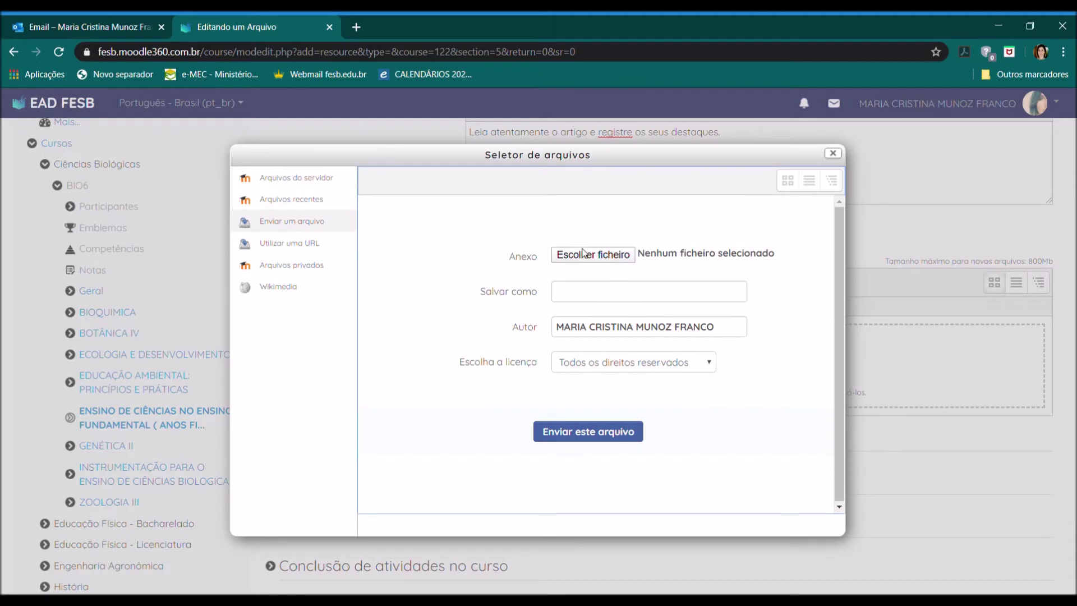
left_click(585, 256)
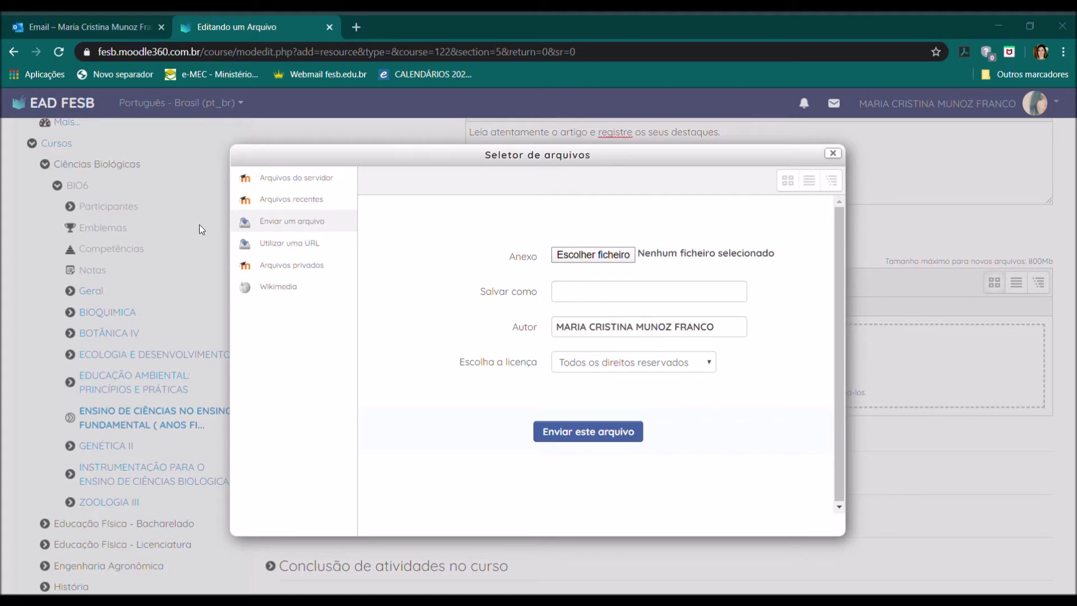
double_click(218, 118)
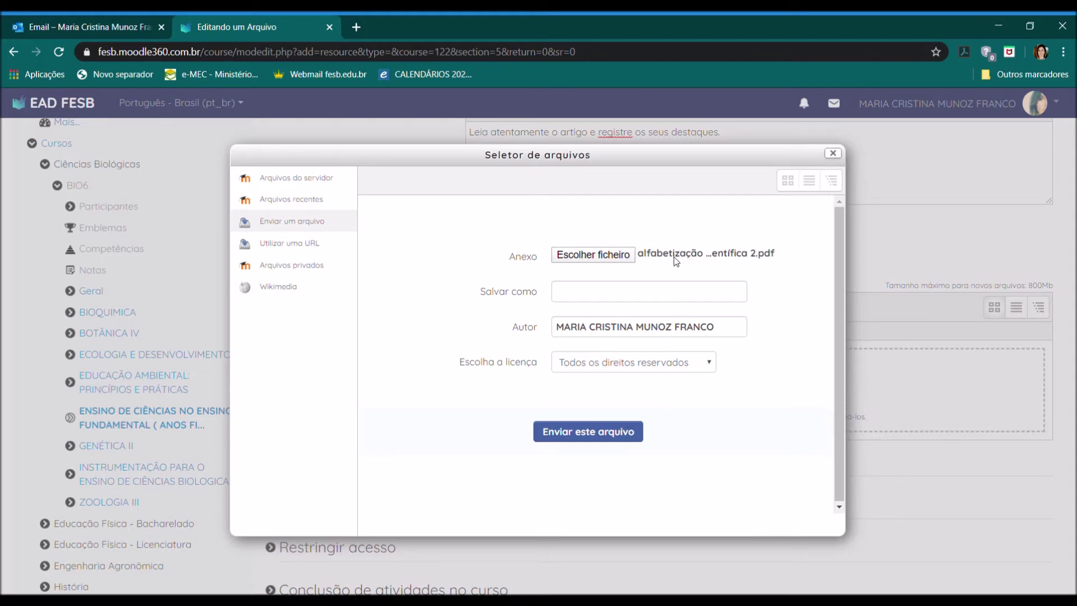
left_click(597, 433)
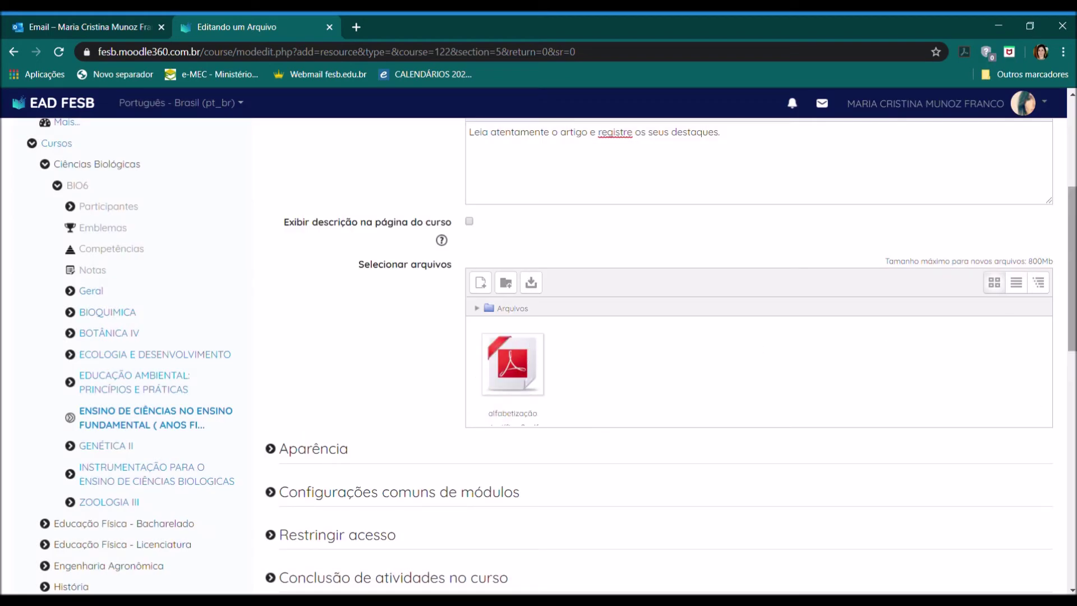
Change the Aparência display option from Automático to Incorporar
scroll(807, 304, "down", 3)
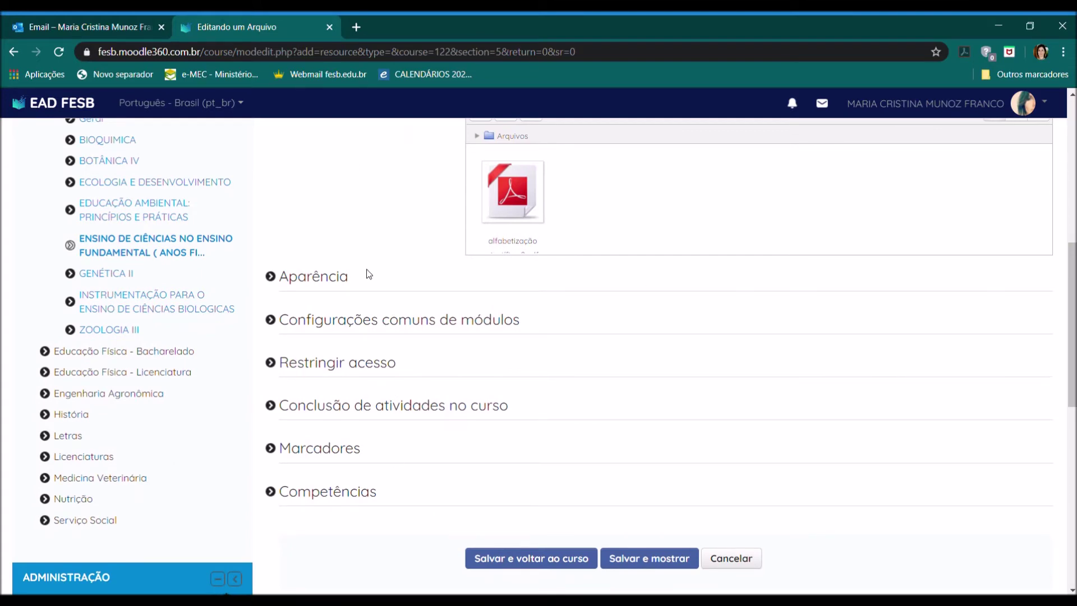
left_click(337, 285)
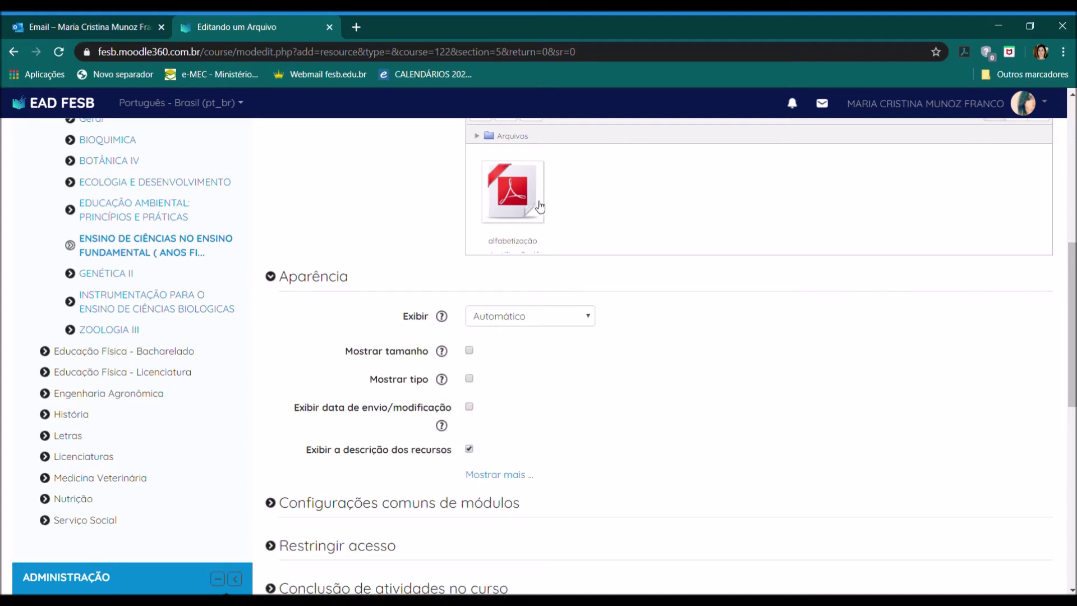
left_click(595, 324)
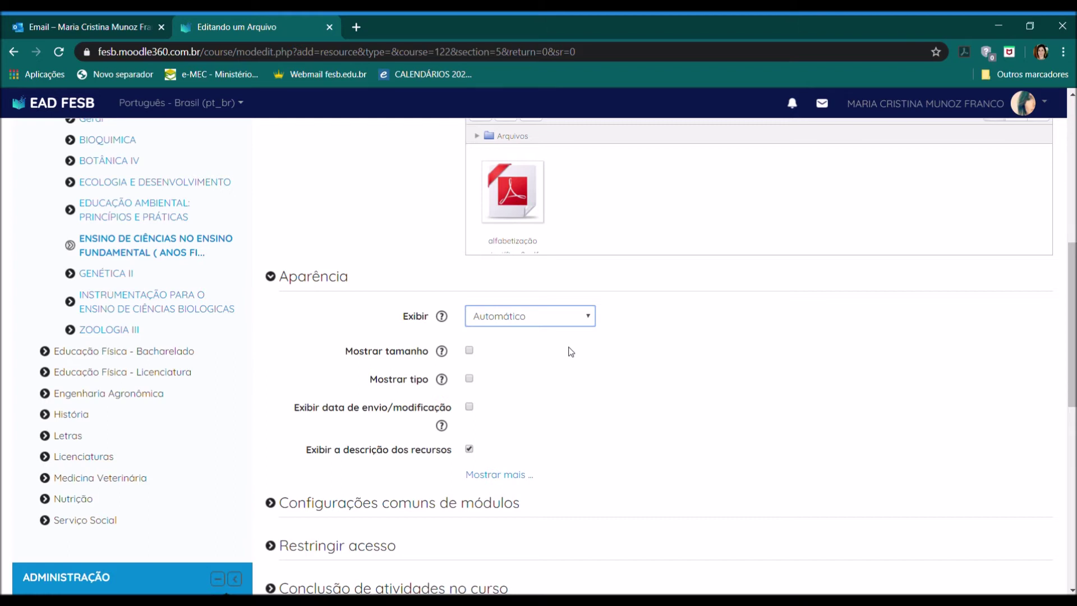
key("Down")
left_click_drag(1071, 303, 1073, 372)
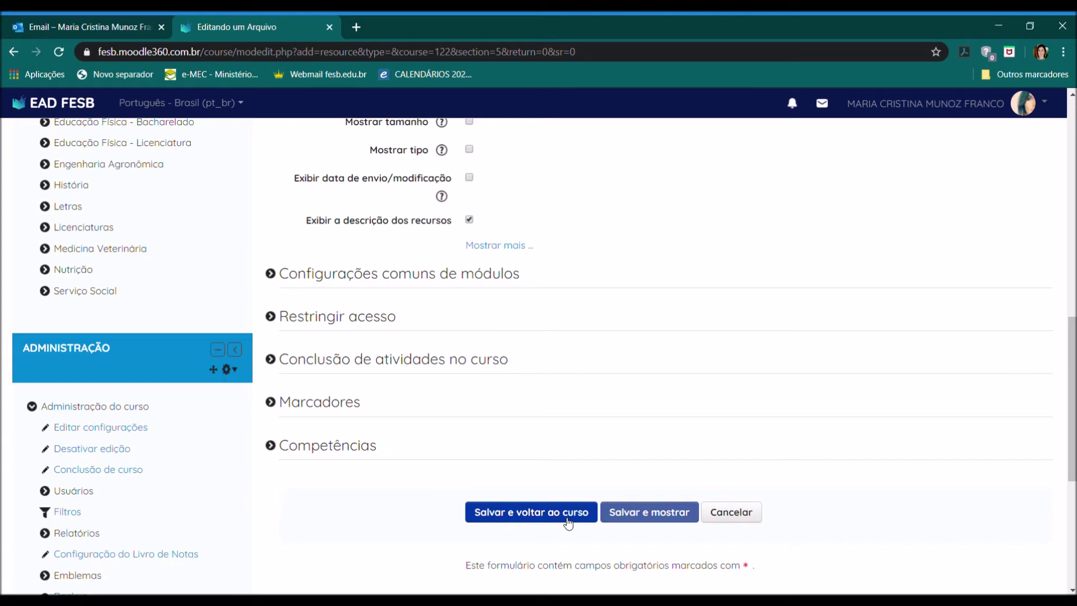
Save and display the resource, then highlight the description beneath the embedded PDF
left_click(637, 516)
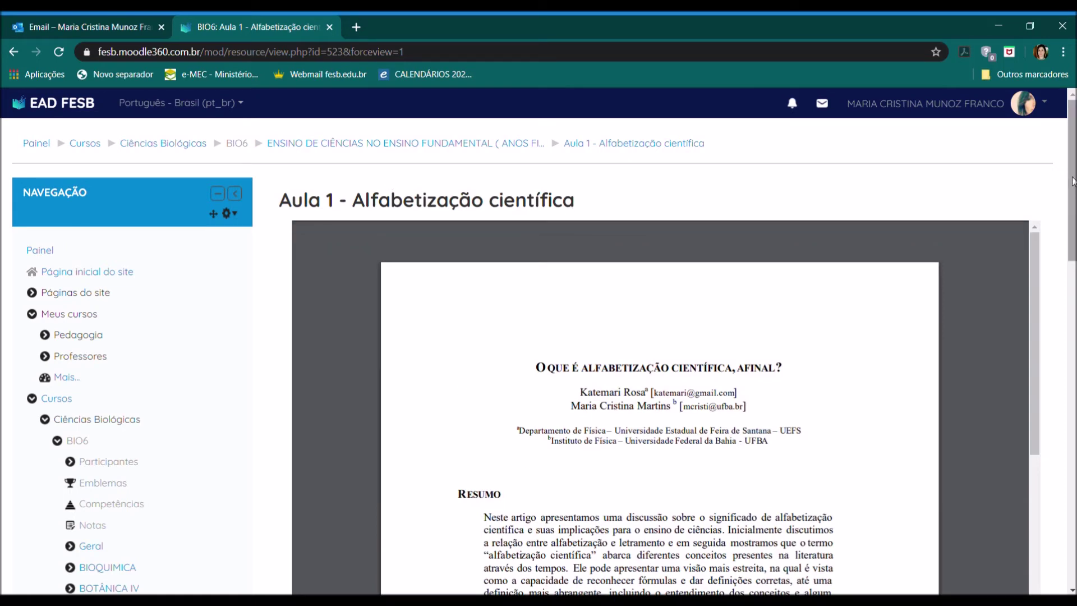
mouse_move(1073, 181)
left_mouse_down()
mouse_move(1074, 212)
mouse_move(1075, 181)
left_mouse_up()
mouse_move(1073, 147)
left_mouse_down()
mouse_move(1074, 303)
mouse_move(1073, 164)
left_mouse_up()
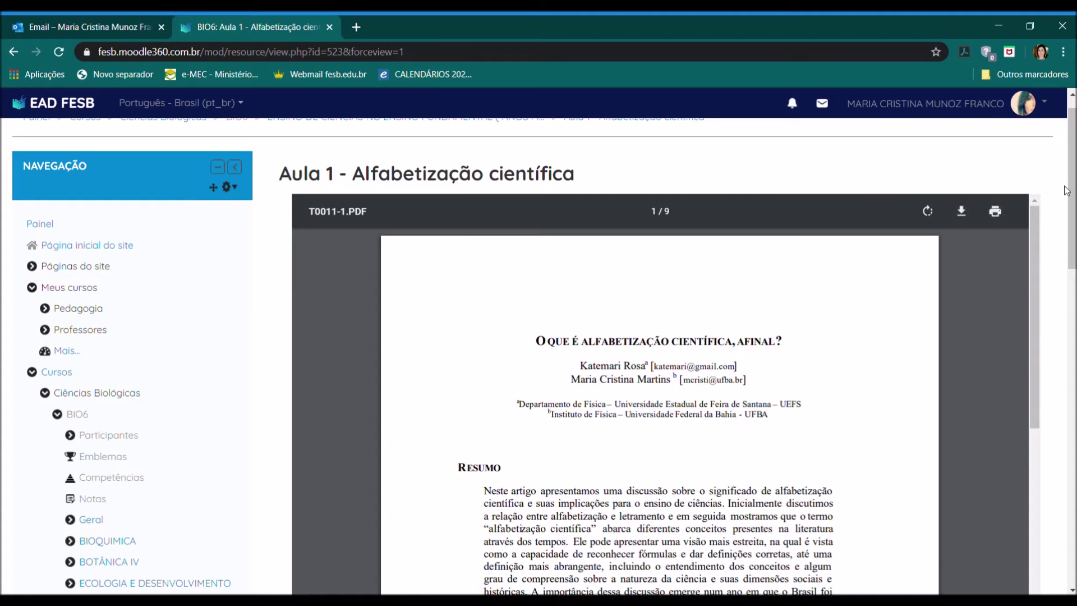
left_click_drag(1072, 182, 1071, 498)
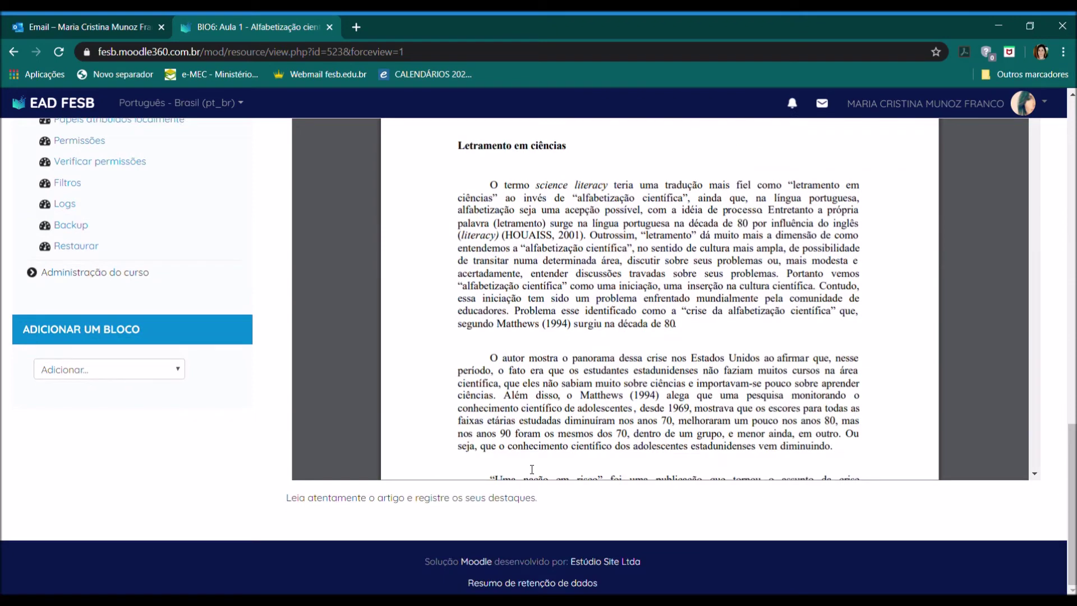
left_click_drag(304, 503, 567, 504)
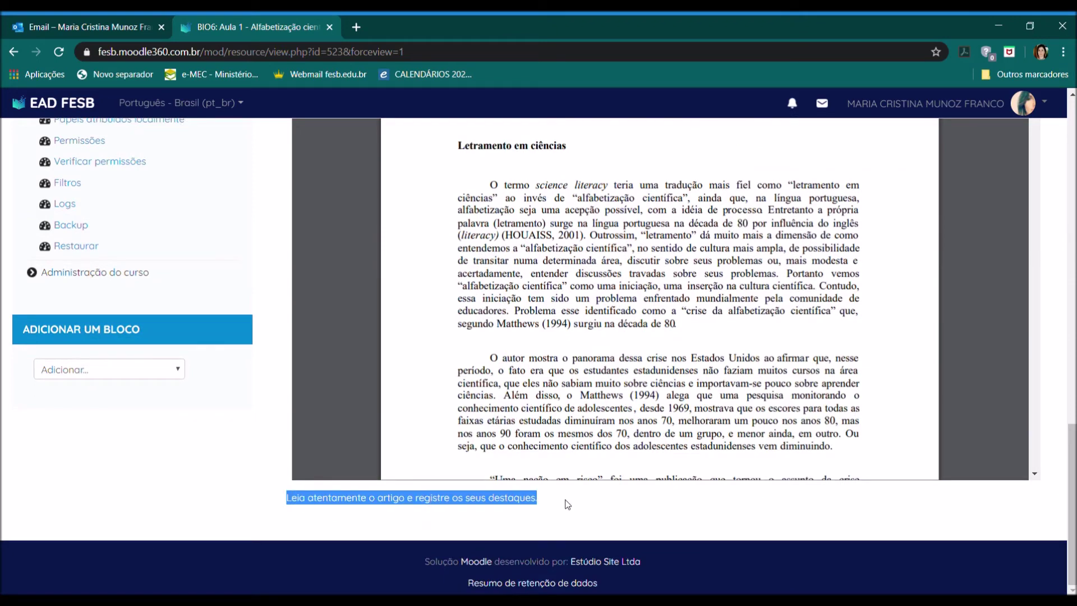
left_click_drag(1071, 489, 1071, 163)
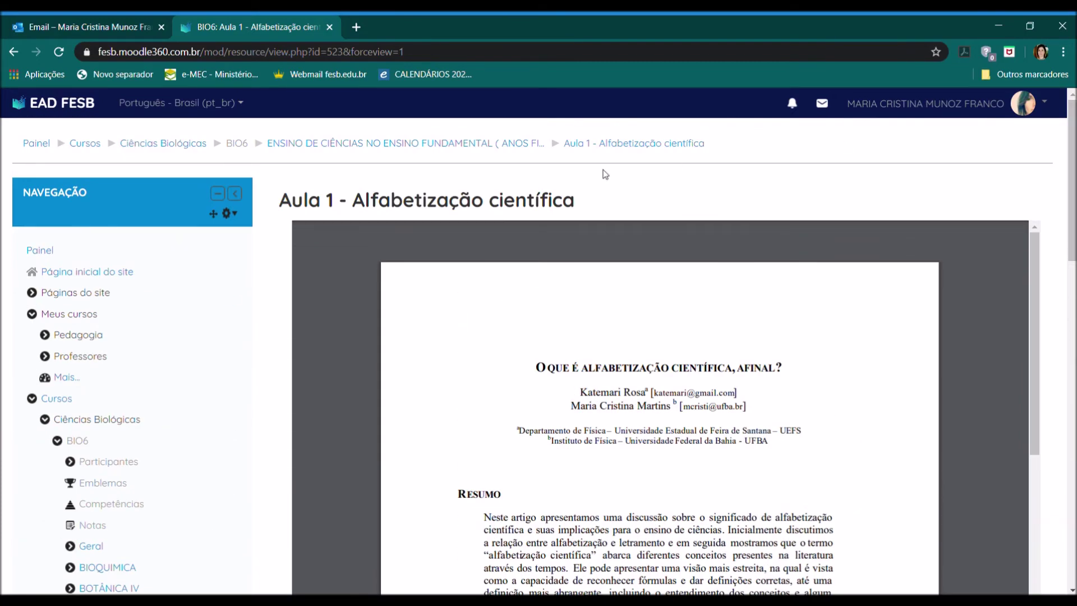
Go back to the course via the ENSINO DE CIÊNCIAS breadcrumb link
left_click(383, 145)
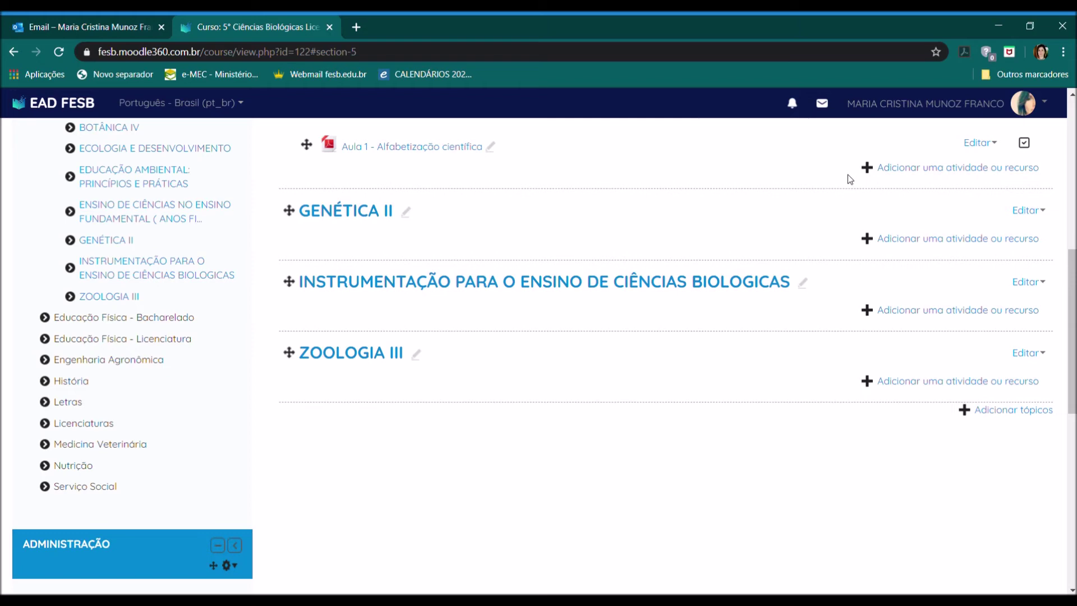
Start adding a Fórum activity to the ENSINO DE CIÊNCIAS section
left_click(949, 171)
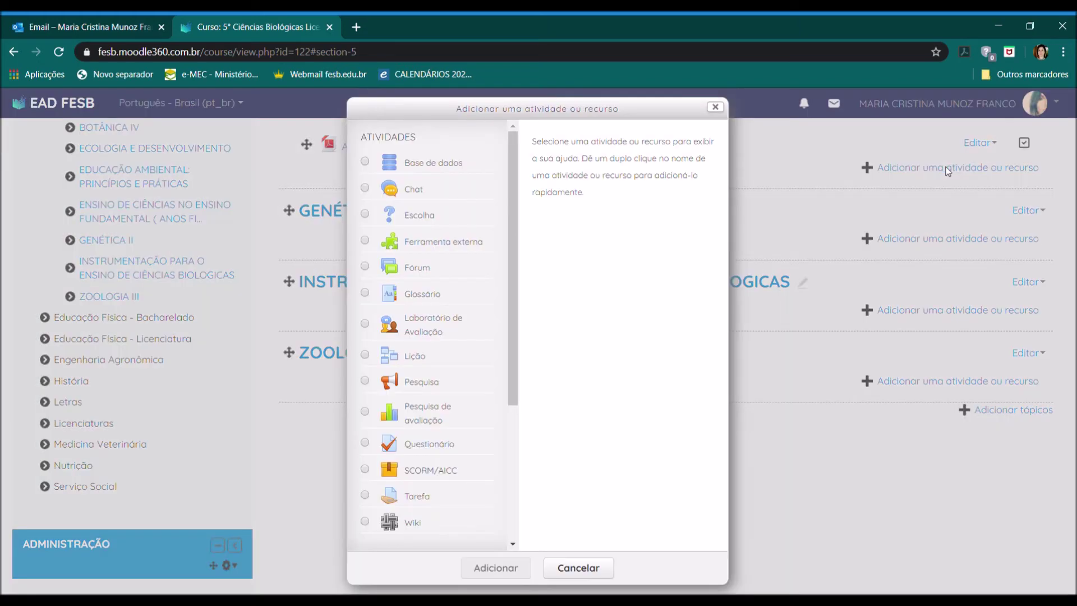
left_click_drag(515, 247, 521, 176)
left_click(406, 272)
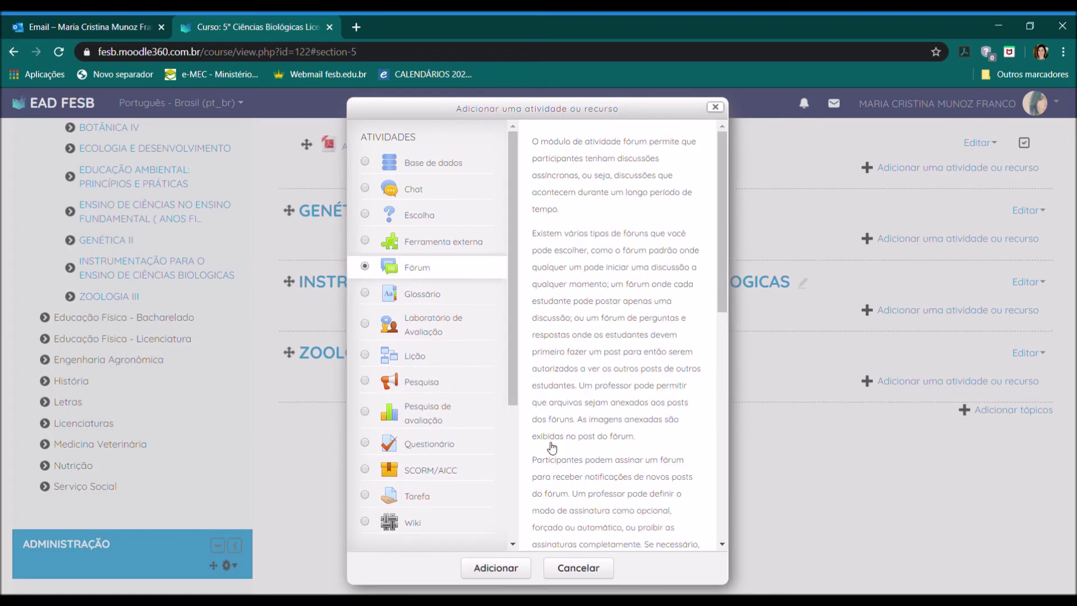
left_click(507, 573)
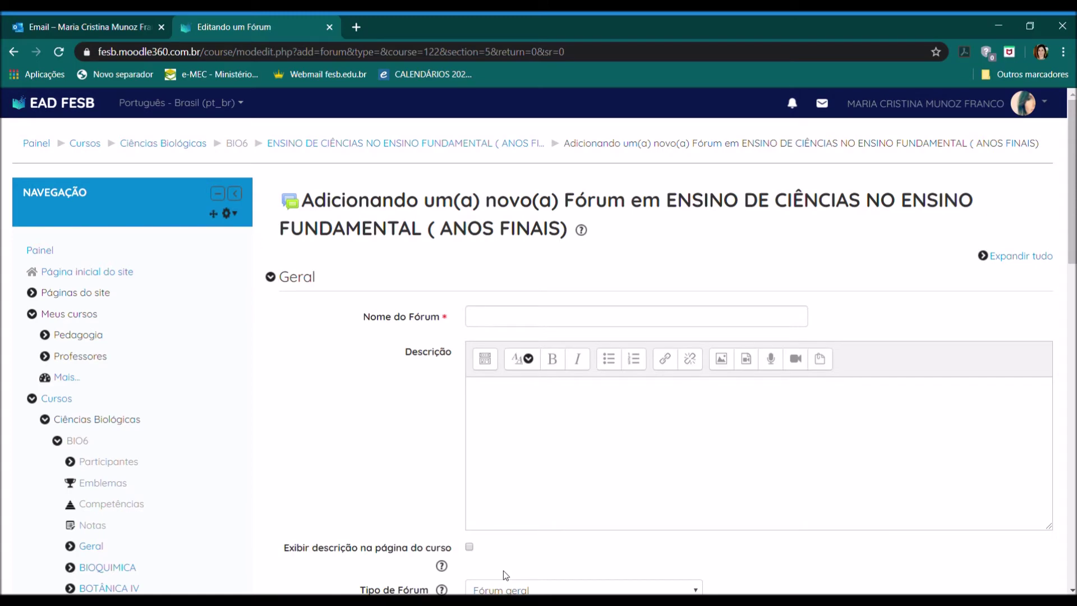
Name the forum 'Atividade Aula 1' and begin its description with 'Após a leitura registre'
left_click(550, 316)
type("Ati")
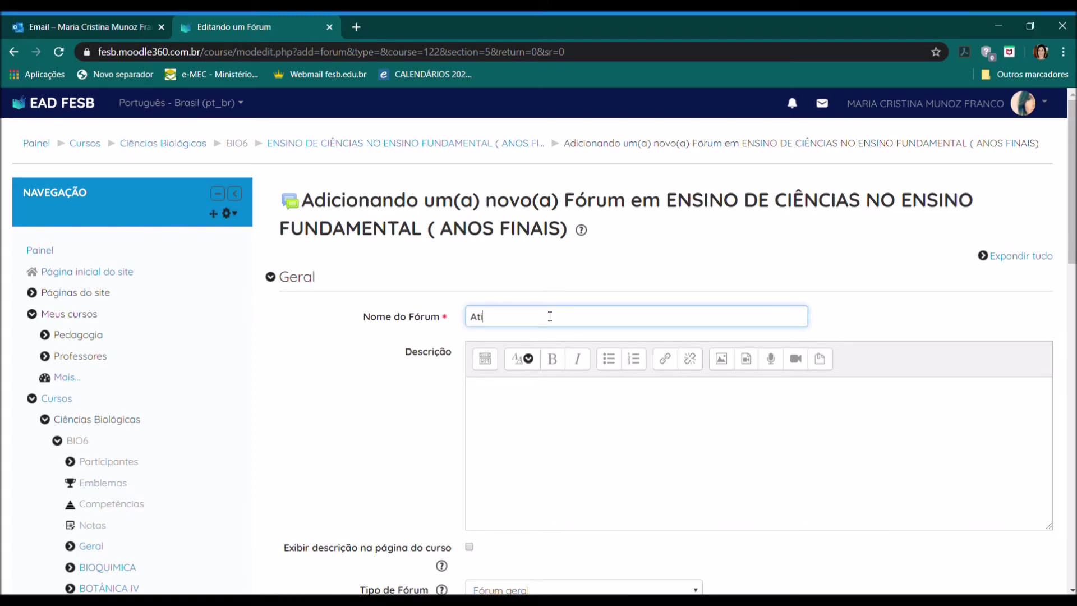
type("vidade Aula 1")
left_click(521, 403)
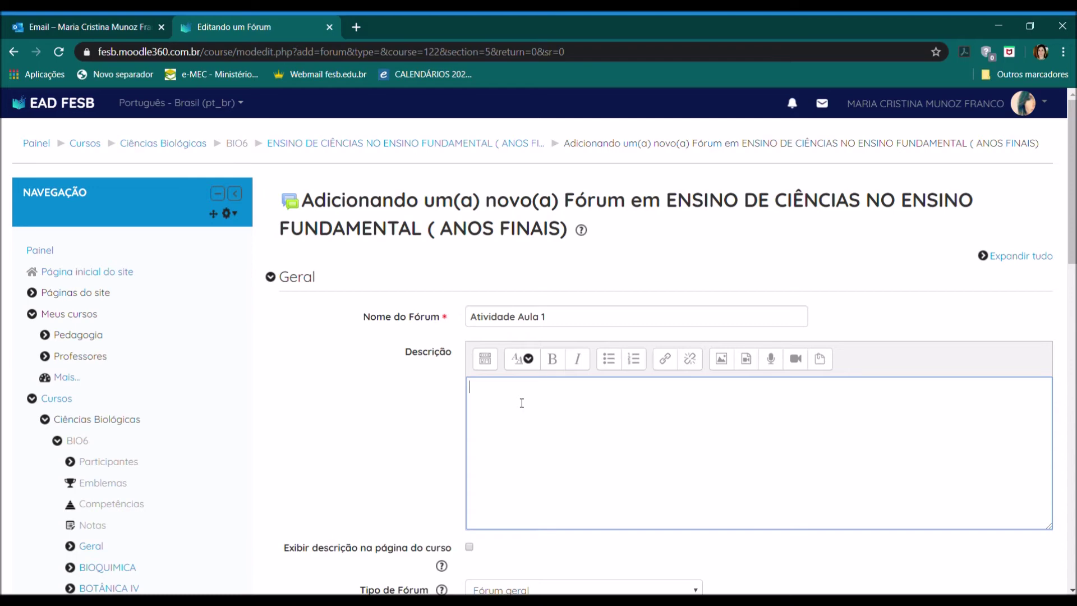
type("Após a leitura registre qual a importanc")
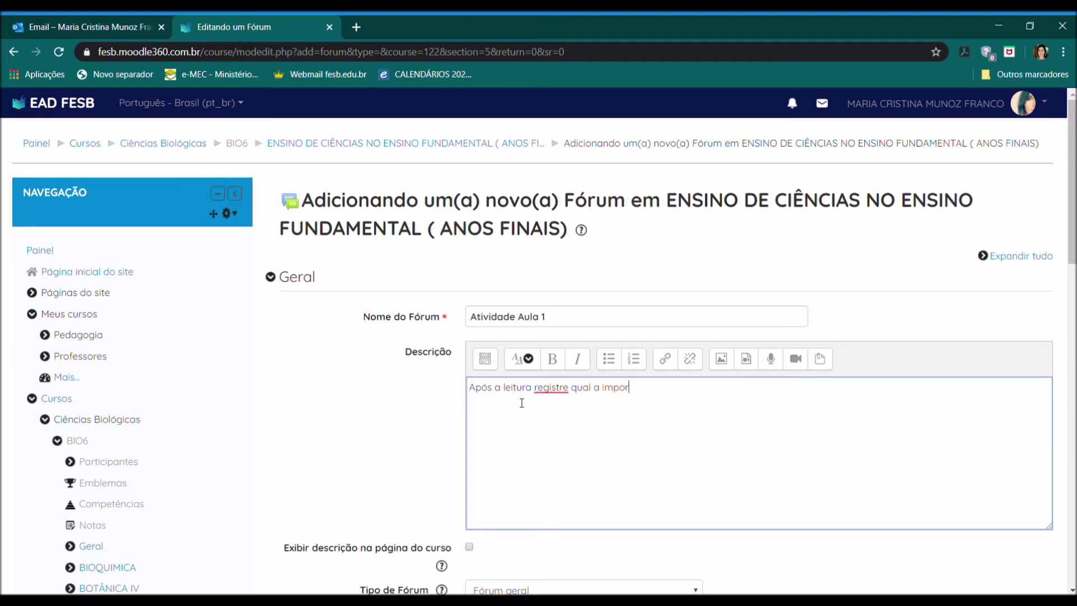
Finish the description: 'qual a importância da alfabetização científica e quais os desafios para sua implementação.'
key("BackSpace")
key("BackSpace")
key("BackSpace")
type("ância da alg")
key("BackSpace")
type("fabetizac")
type("ão cinet")
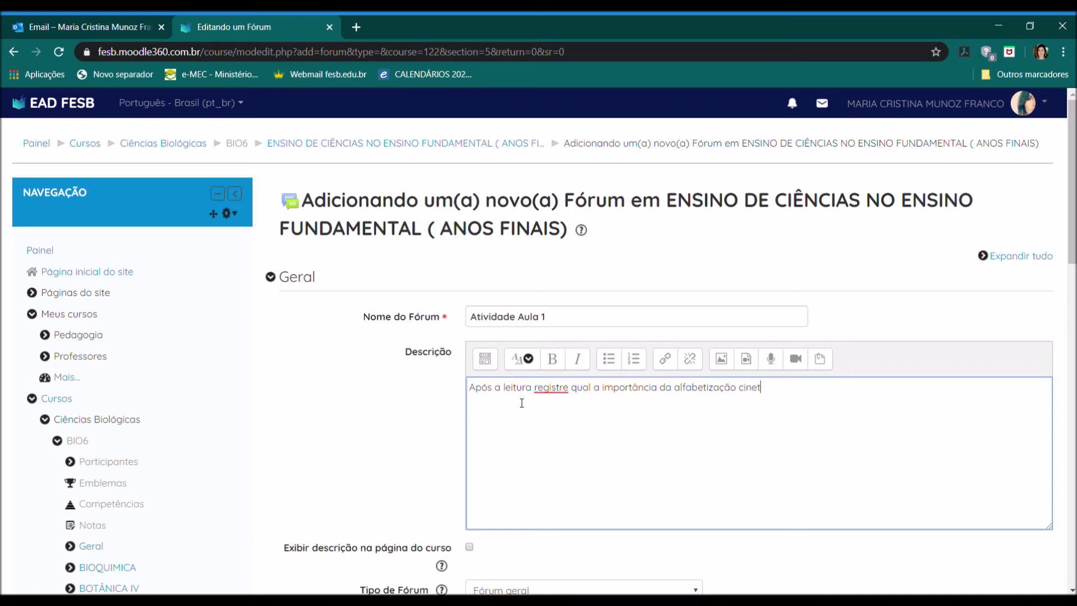
type("ifica e quais os daf")
key("BackSpace")
key("BackSpace")
type("e quais os desafios para sua")
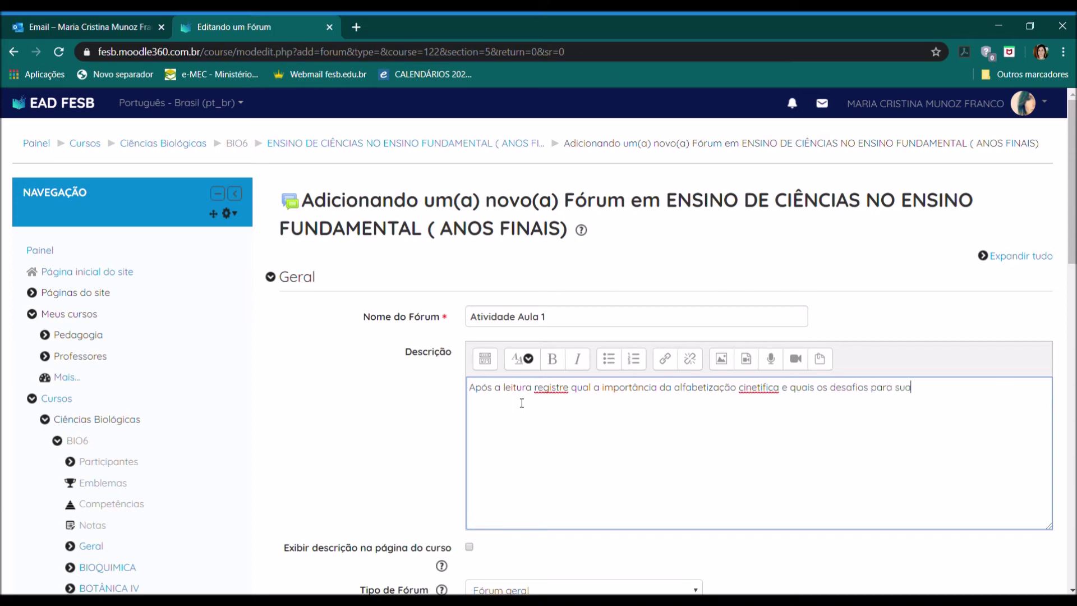
type(" implementação.")
Correct the misspelled word 'cinetífica' to 'científica' in the description
double_click(760, 388)
type("científica")
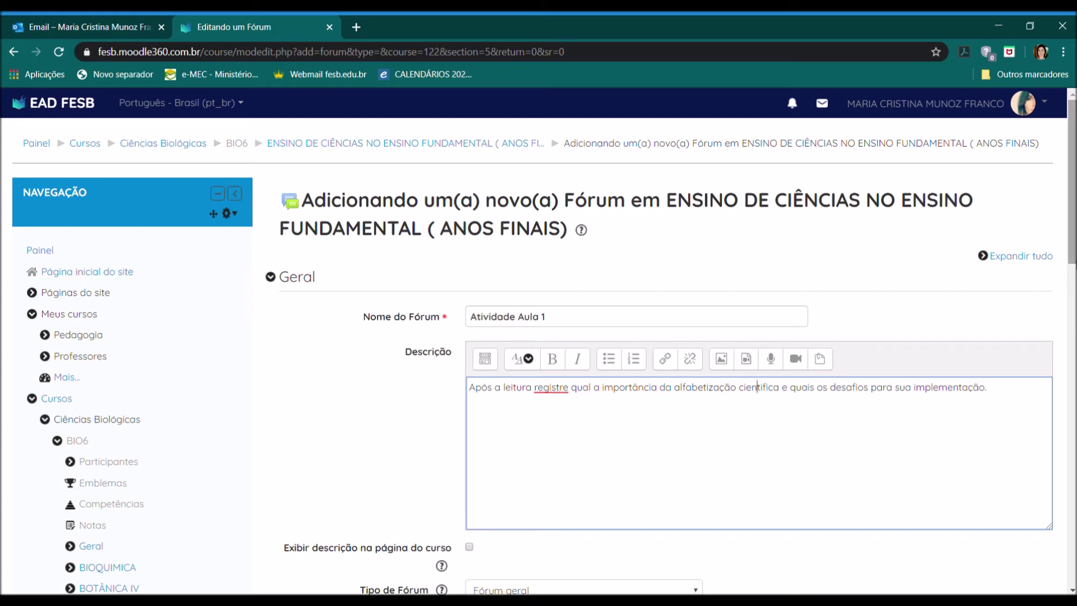
left_click_drag(1073, 249, 1073, 332)
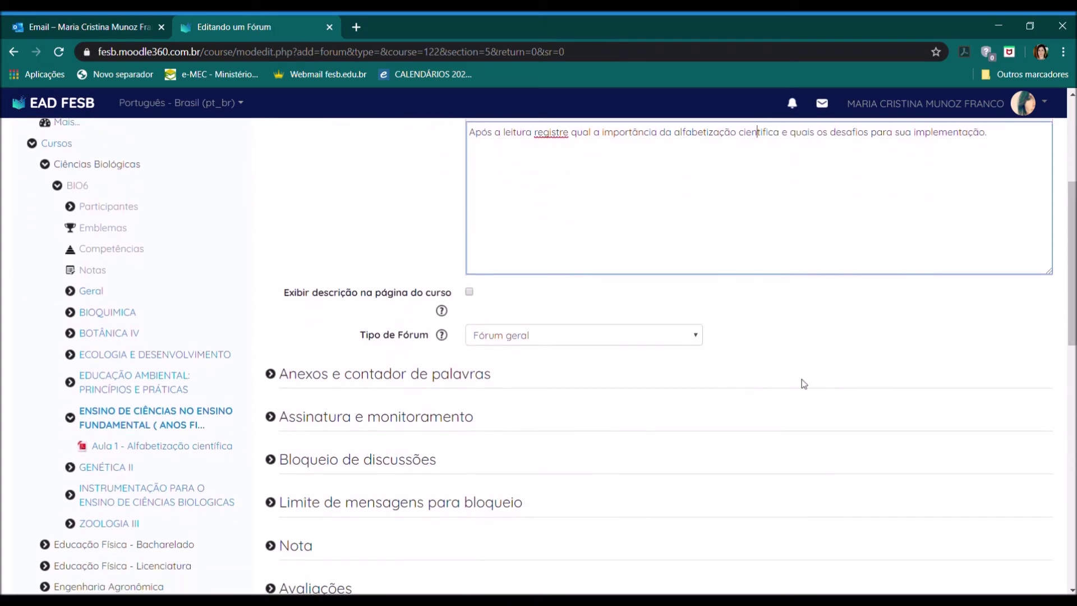
Set the Tipo de Fórum to 'Uma única discussão simples'
left_click(700, 338)
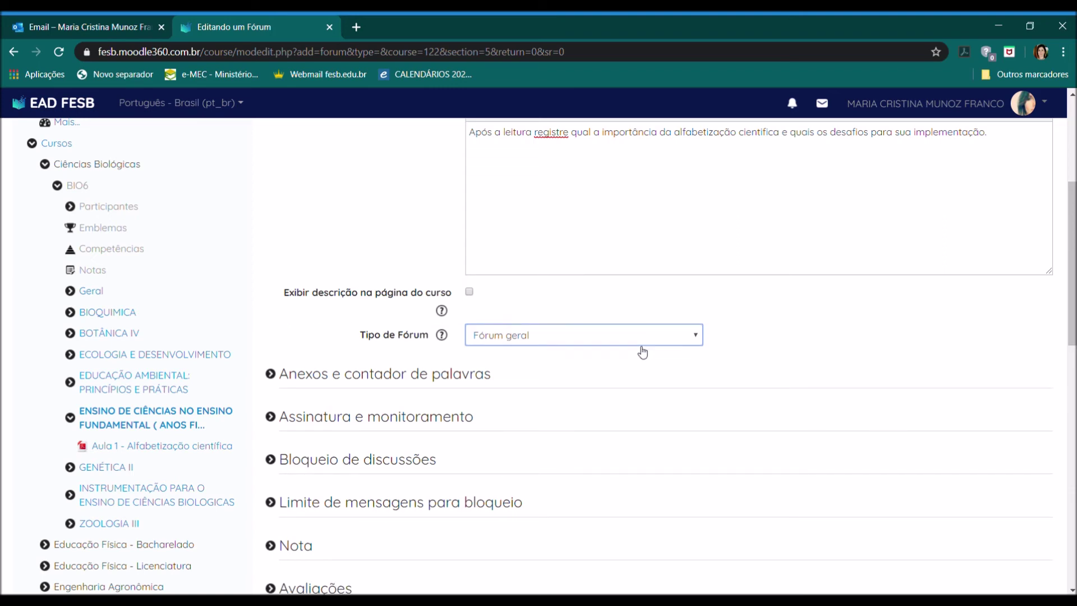
left_click(627, 406)
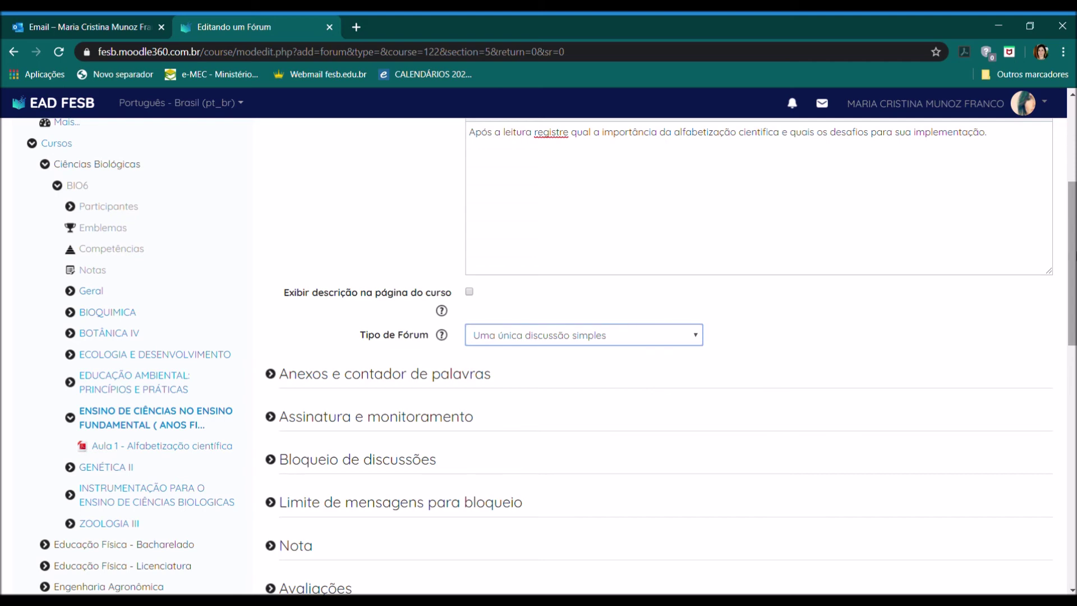
scroll(1071, 264, "down", 3)
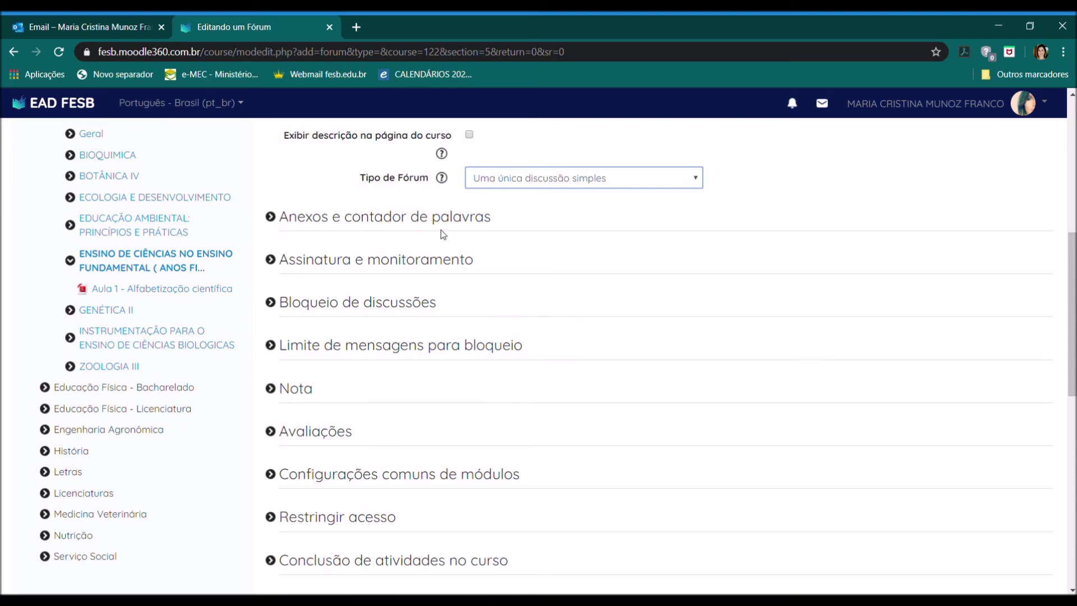
scroll(1073, 254, "up", 1)
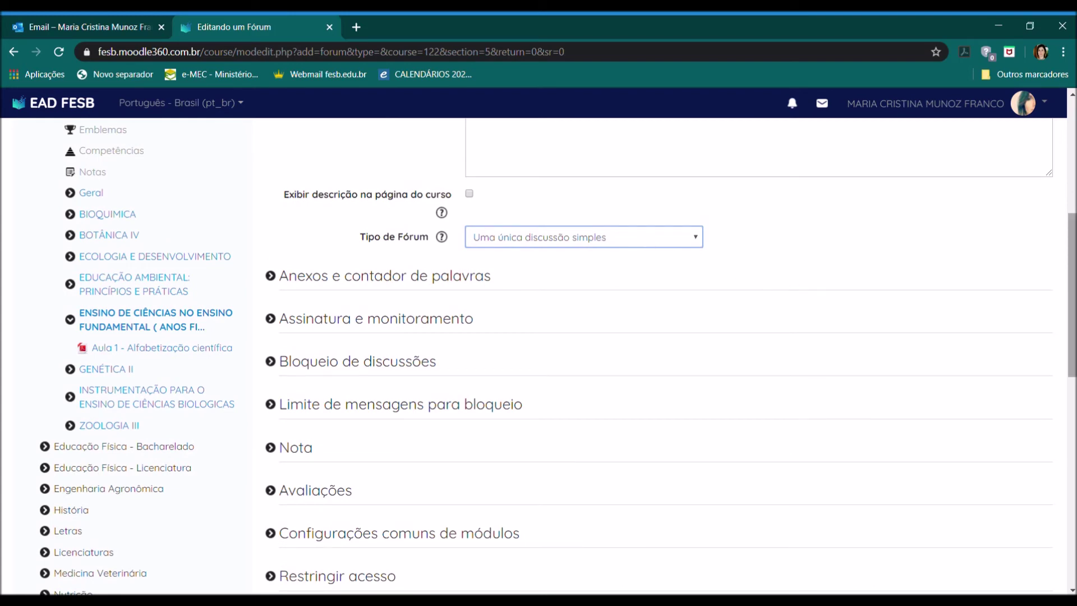
Save the Atividade Aula 1 forum with 'Salvar e mostrar'
scroll(677, 441, "down", 6)
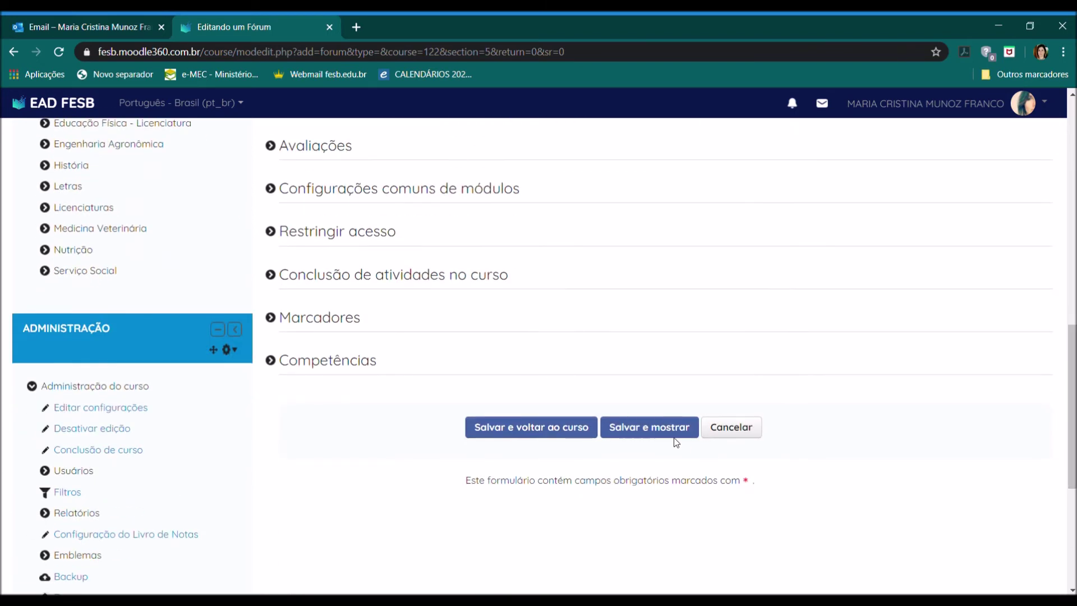
left_click(669, 432)
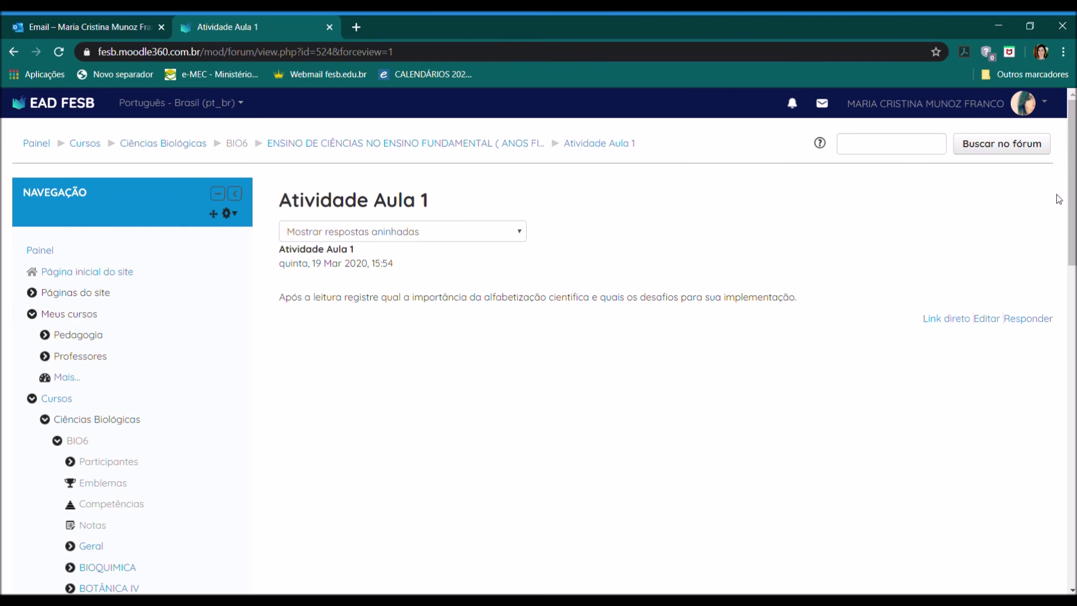
Return to the course section and switch Atividade Aula 1 to visible groups mode
left_click(433, 147)
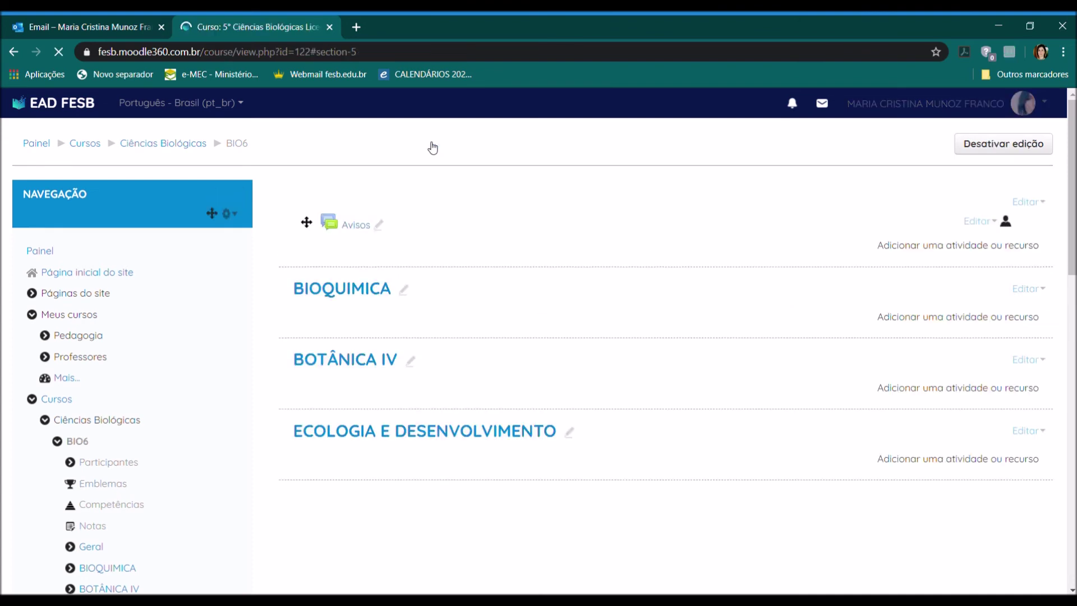
left_click_drag(1074, 346, 1075, 280)
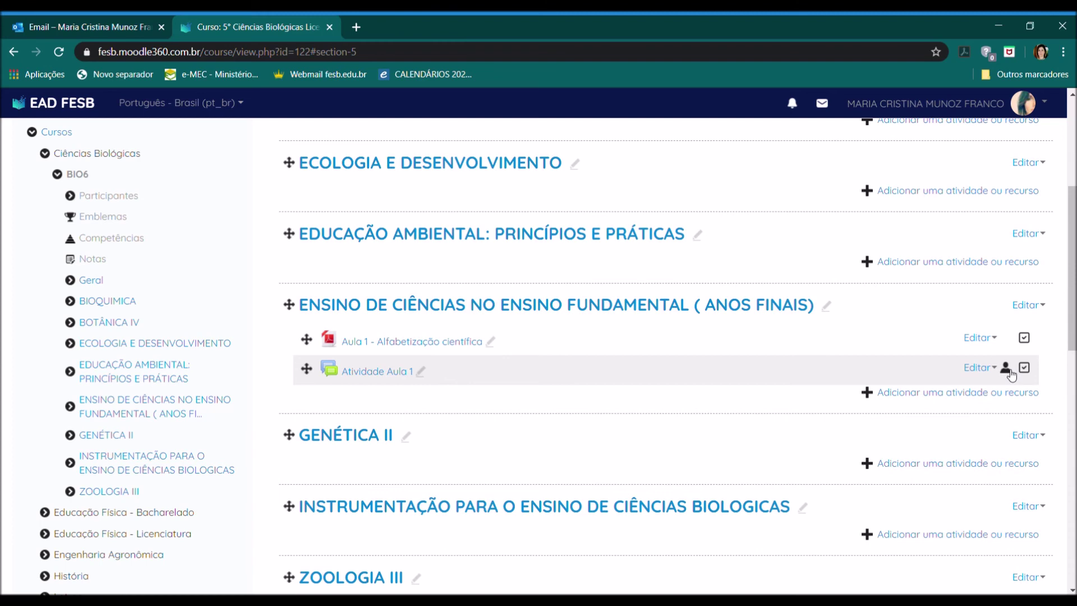
left_click(1008, 369)
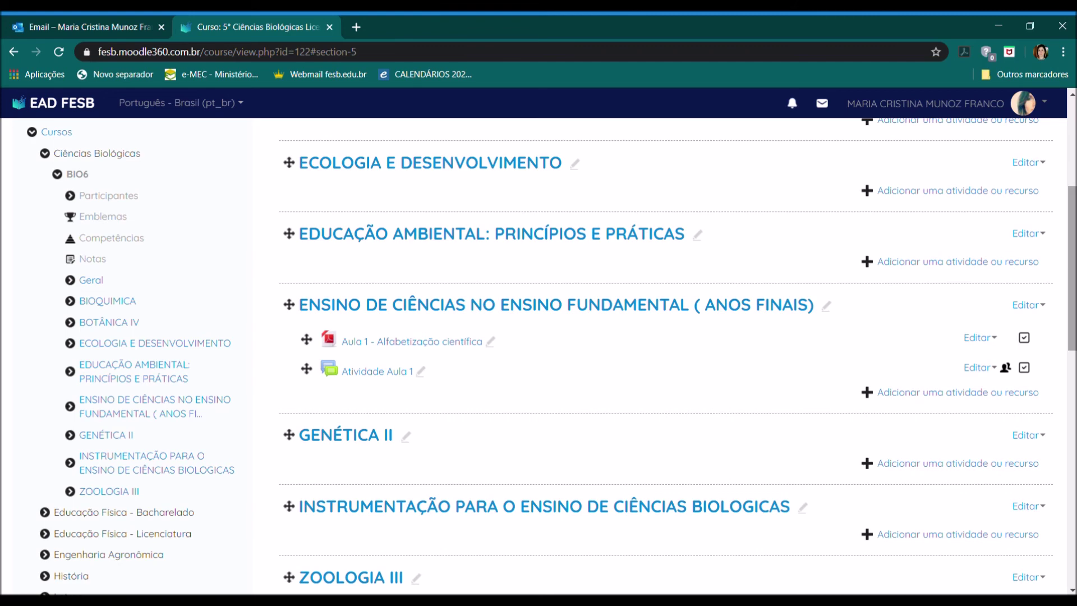
scroll(1072, 268, "up", 4)
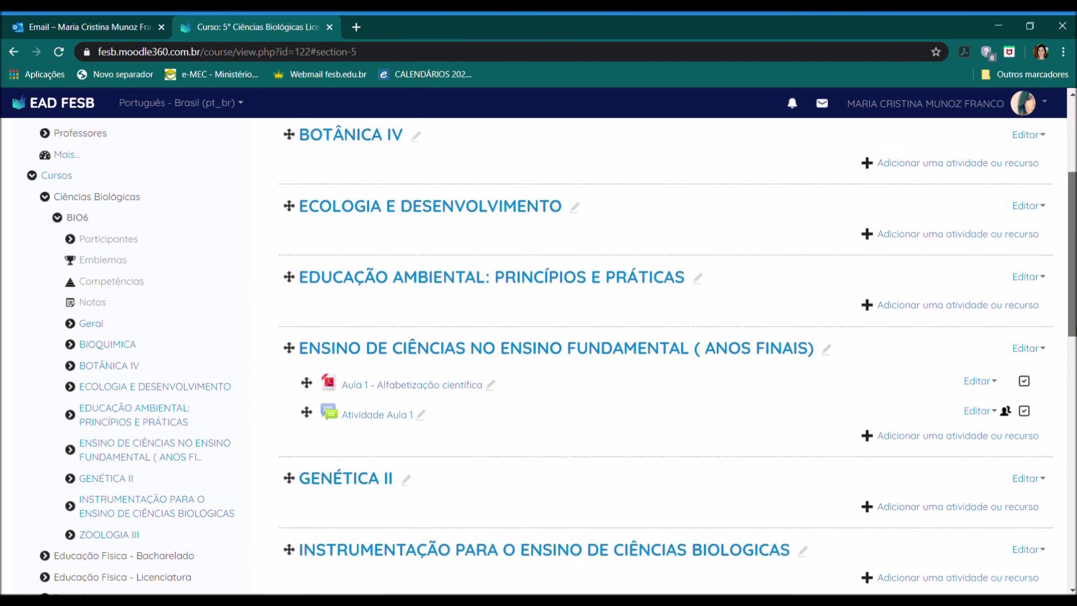
scroll(1071, 267, "up", 1)
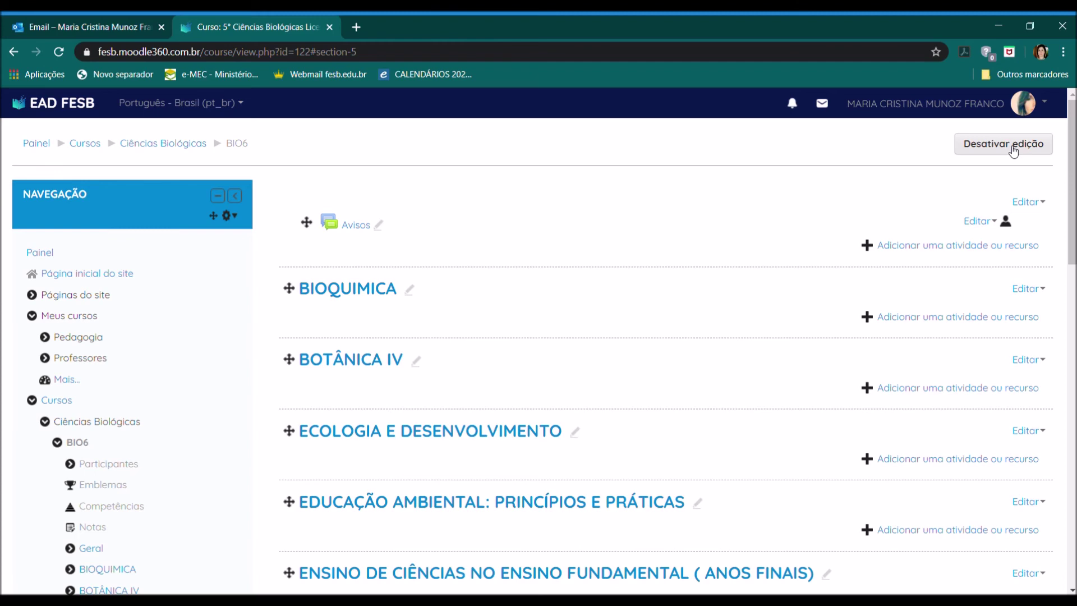
Turn off editing mode and view the 'Aula 1 - Alfabetização científica' PDF
left_click(1013, 150)
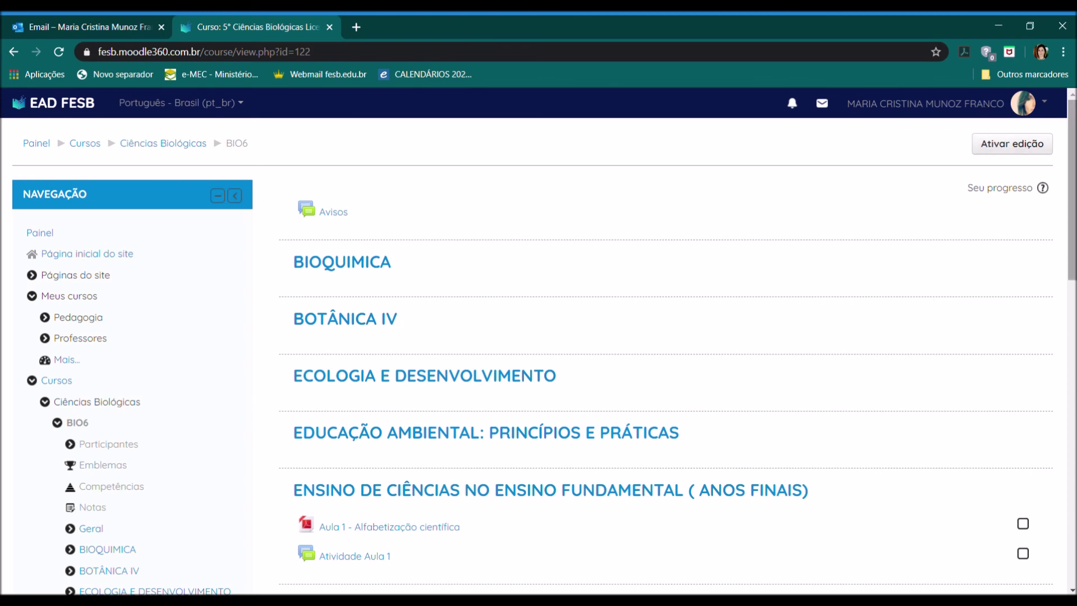
scroll(539, 348, "down", 3)
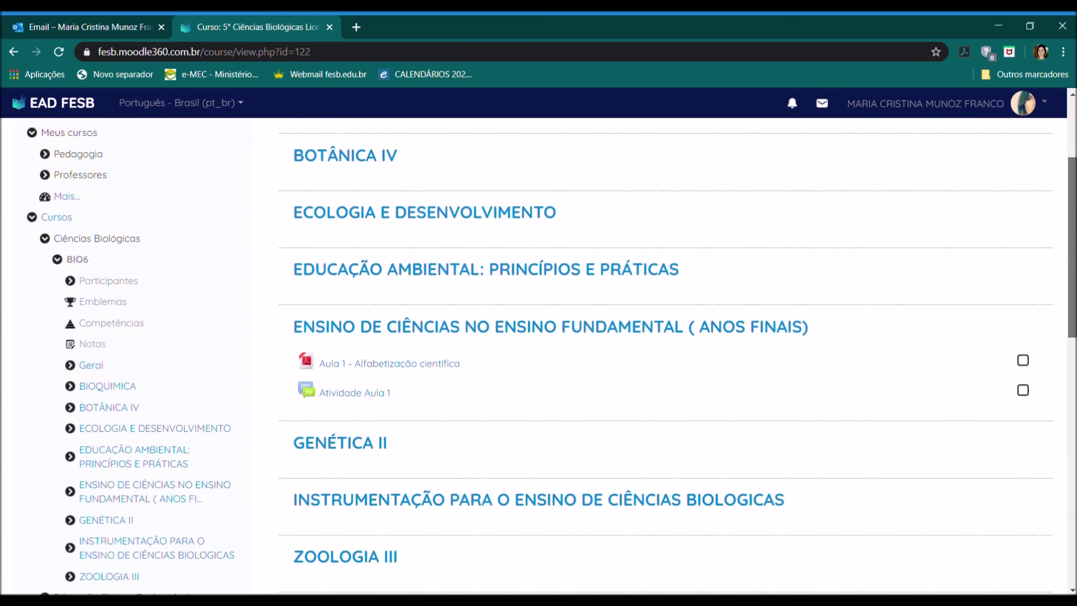
scroll(538, 348, "down", 1)
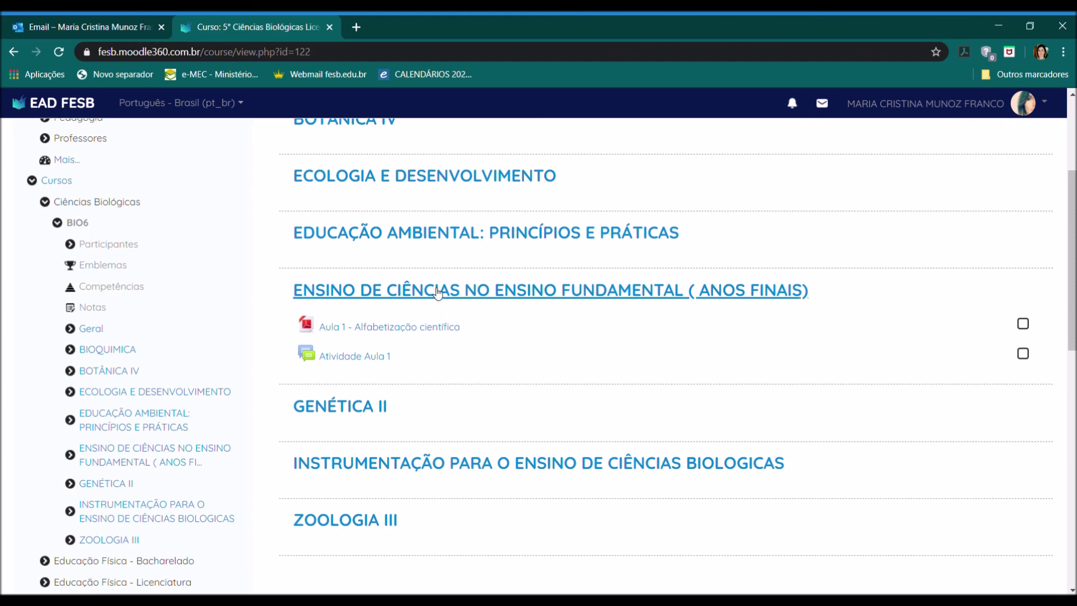
left_click(384, 329)
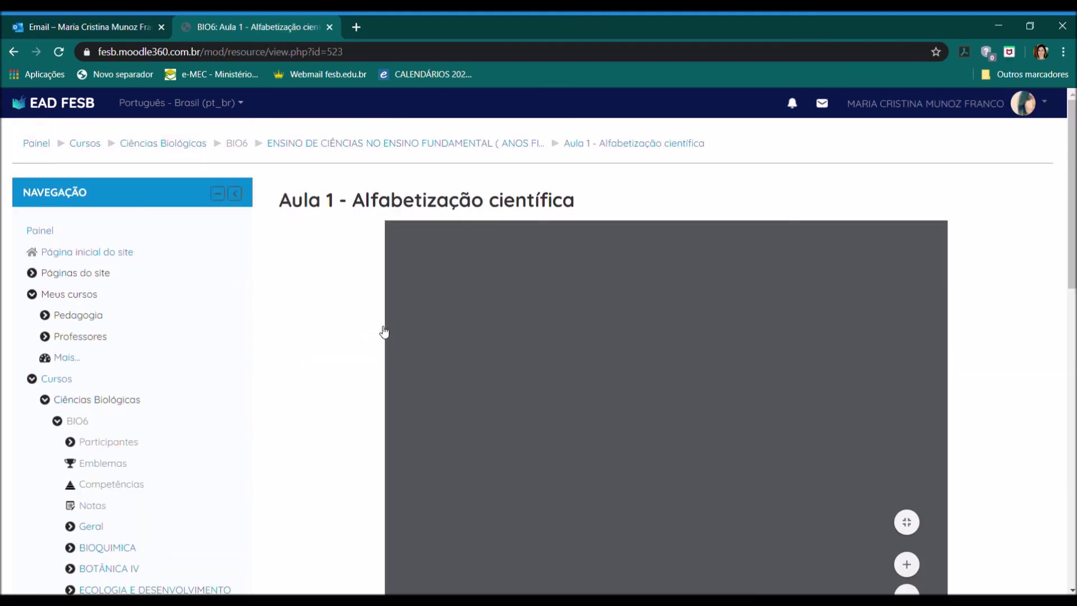
Go back to the ENSINO DE CIÊNCIAS section and view the Atividade Aula 1 forum
left_click(332, 144)
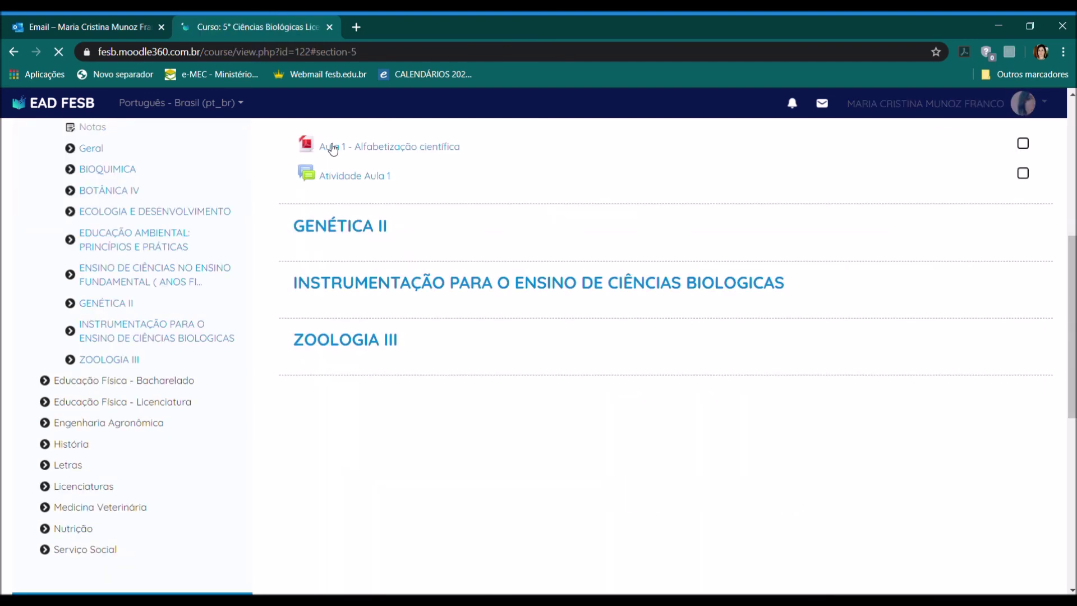
left_click(351, 178)
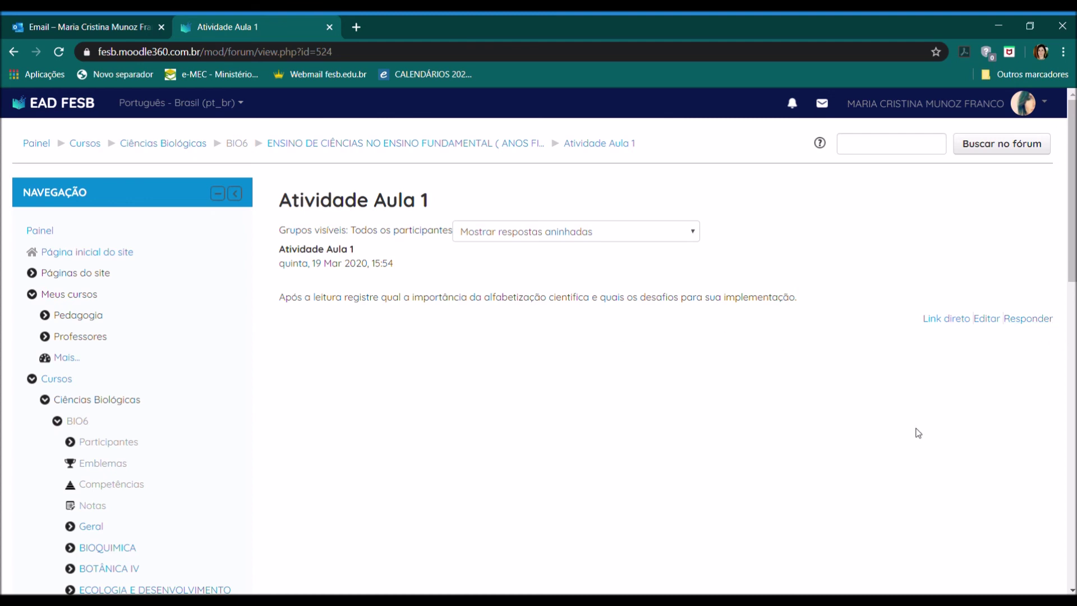
Go back to the ENSINO DE CIÊNCIAS section listing the Aula 1 PDF and forum
left_click(377, 147)
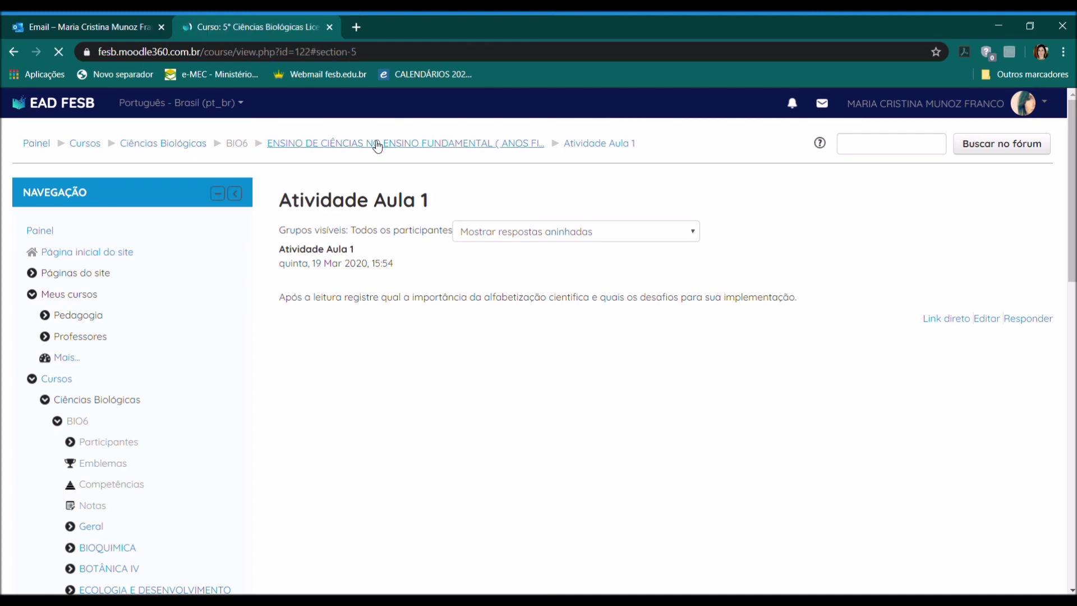
left_click_drag(1072, 385, 1074, 247)
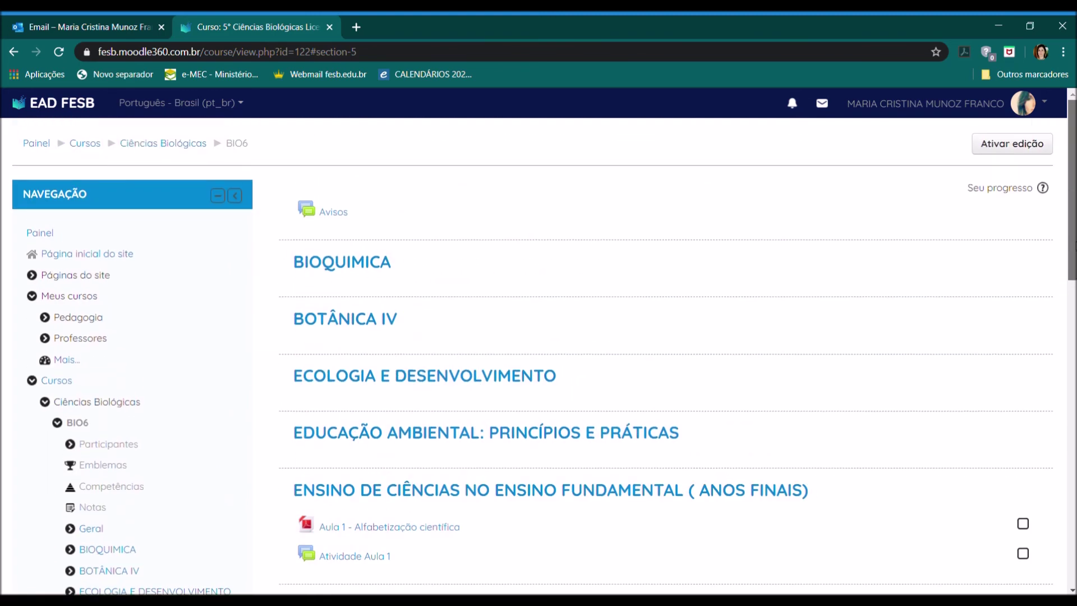